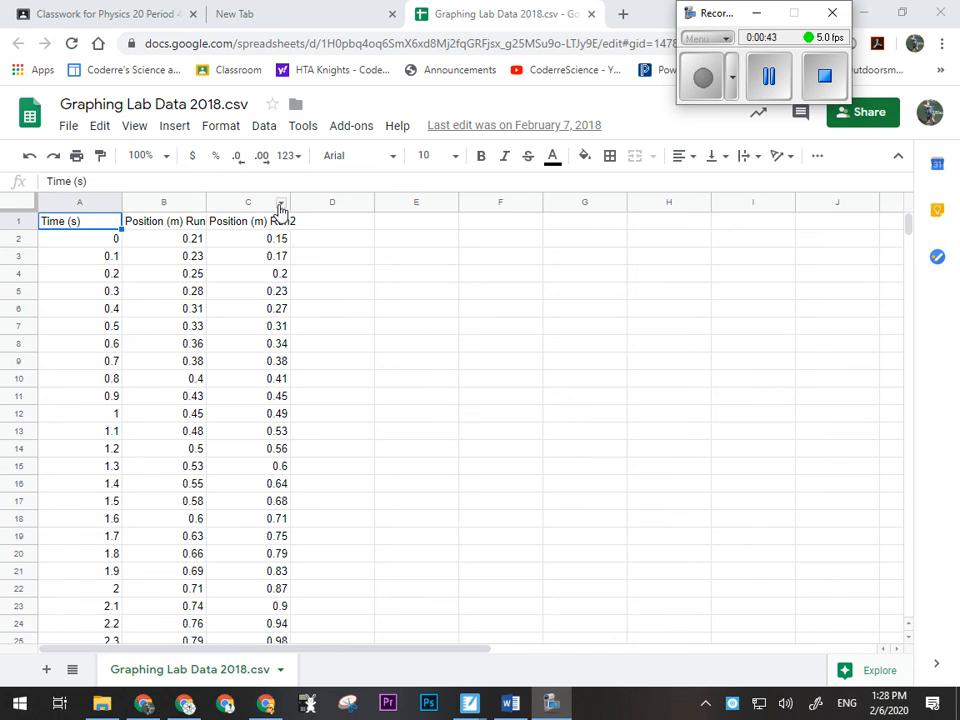
left_click(280, 208)
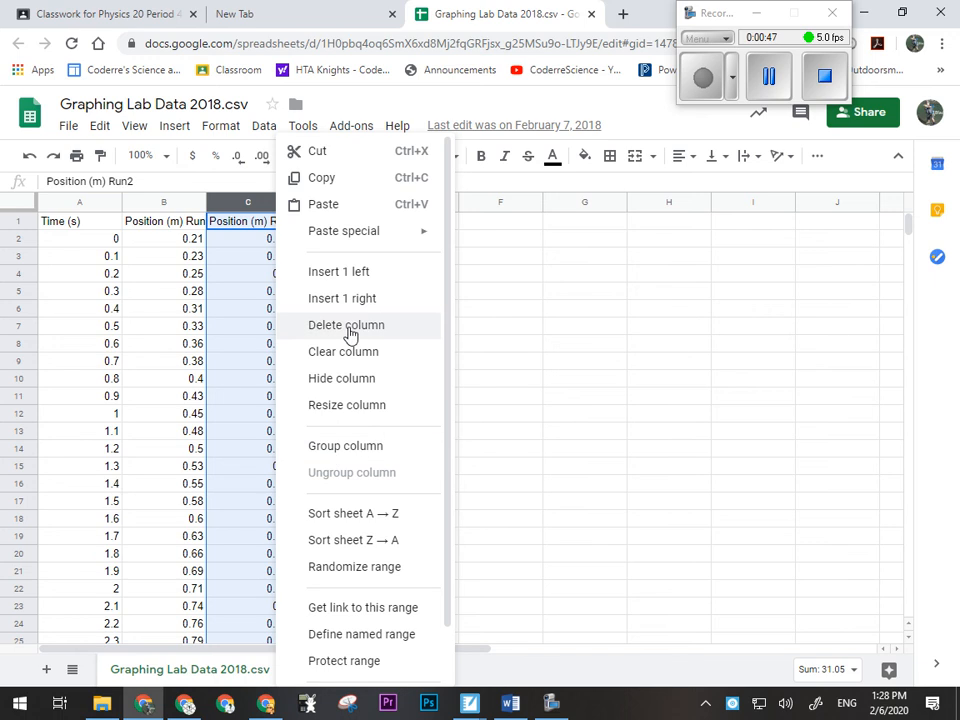
left_click(579, 328)
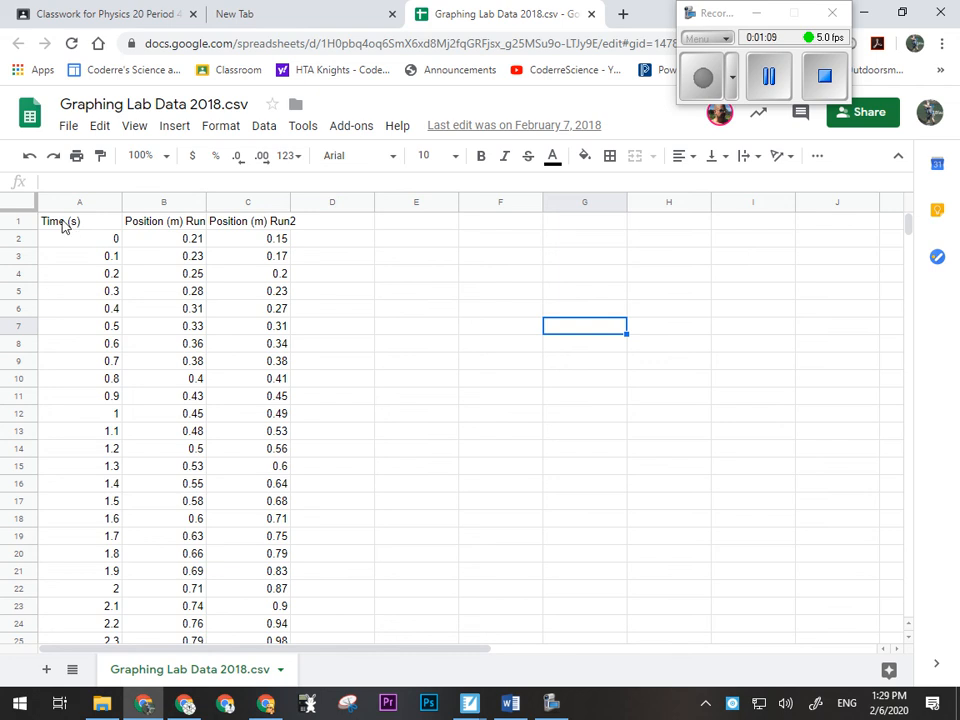
- Insert a chart from the time and position data for both runs in cells A1:C44
left_click_drag(62, 225, 285, 522)
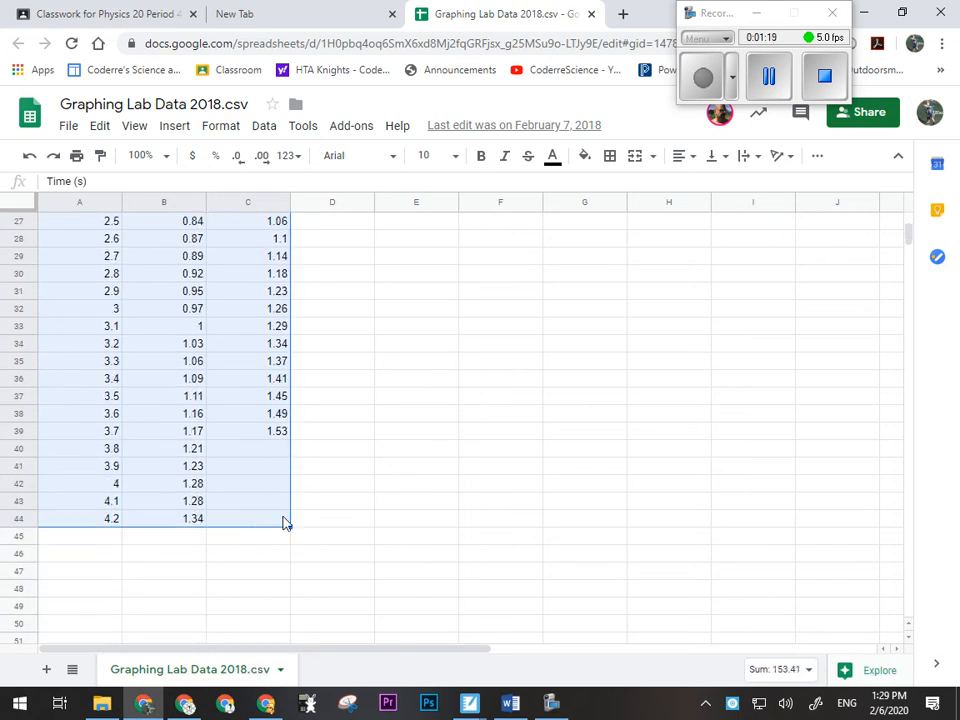
left_click(177, 126)
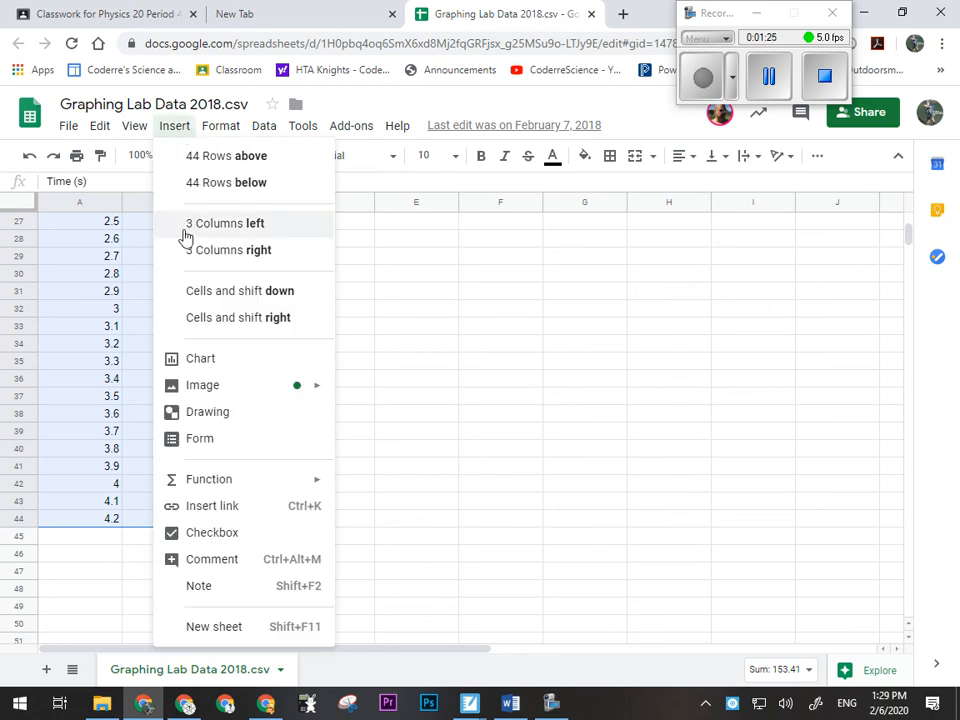
left_click(192, 363)
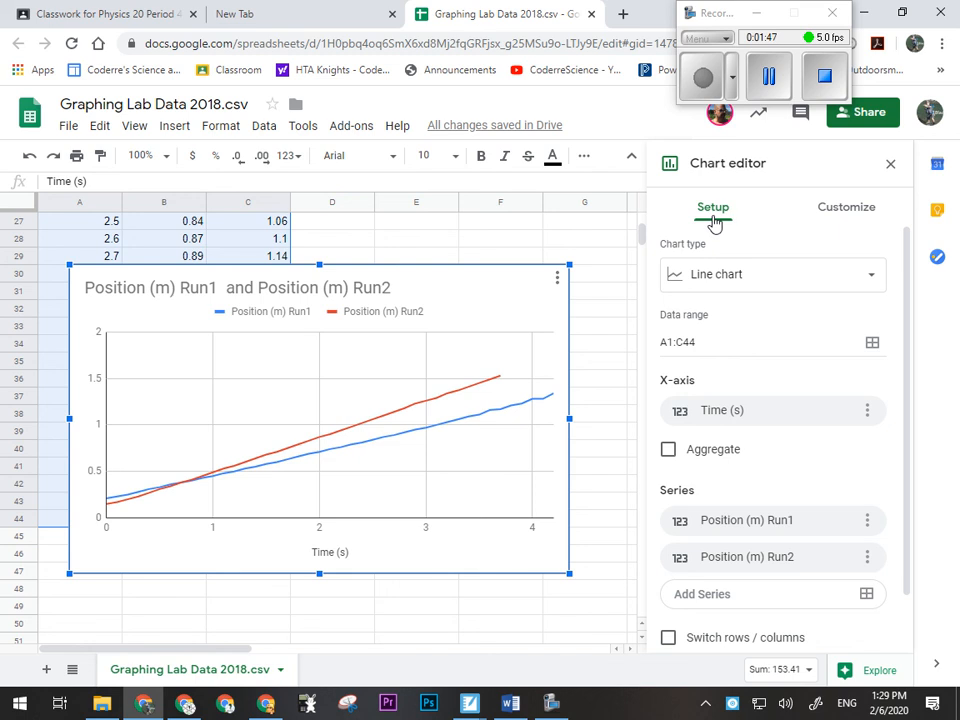
- Change the chart type of the position data chart to a scatter chart
left_click(728, 281)
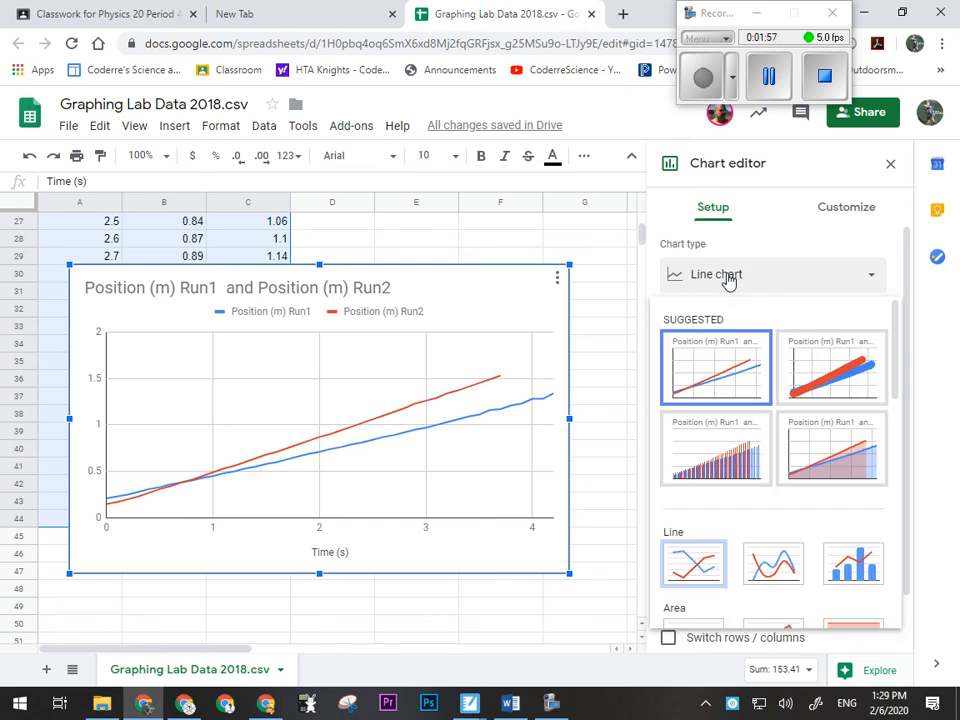
scroll(792, 440, "down", 1)
scroll(792, 440, "down", 5)
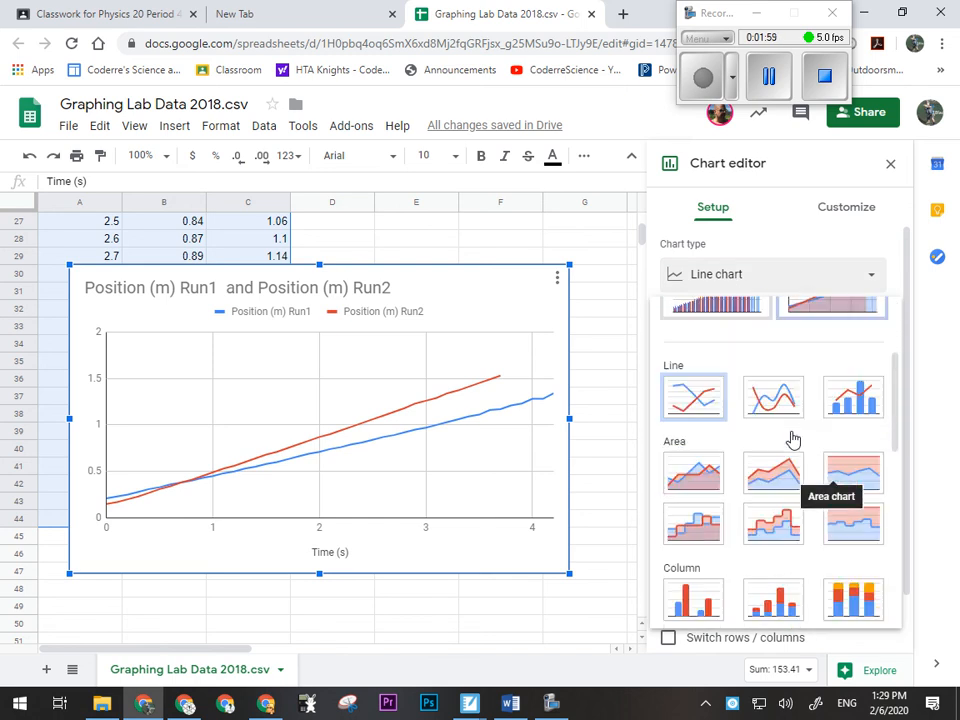
scroll(792, 440, "down", 2)
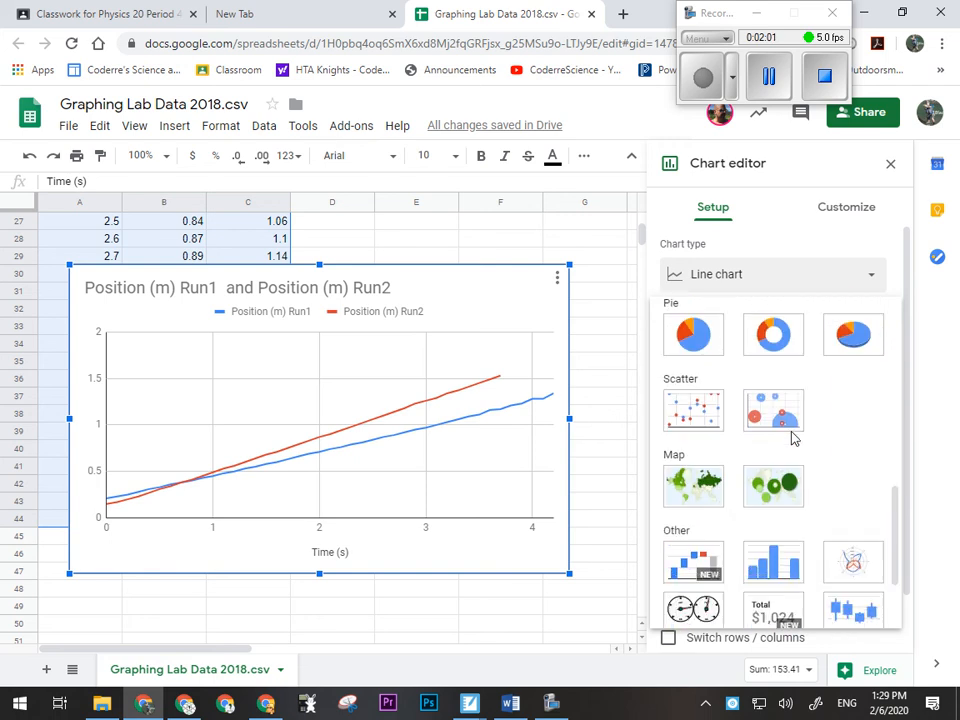
left_click(680, 416)
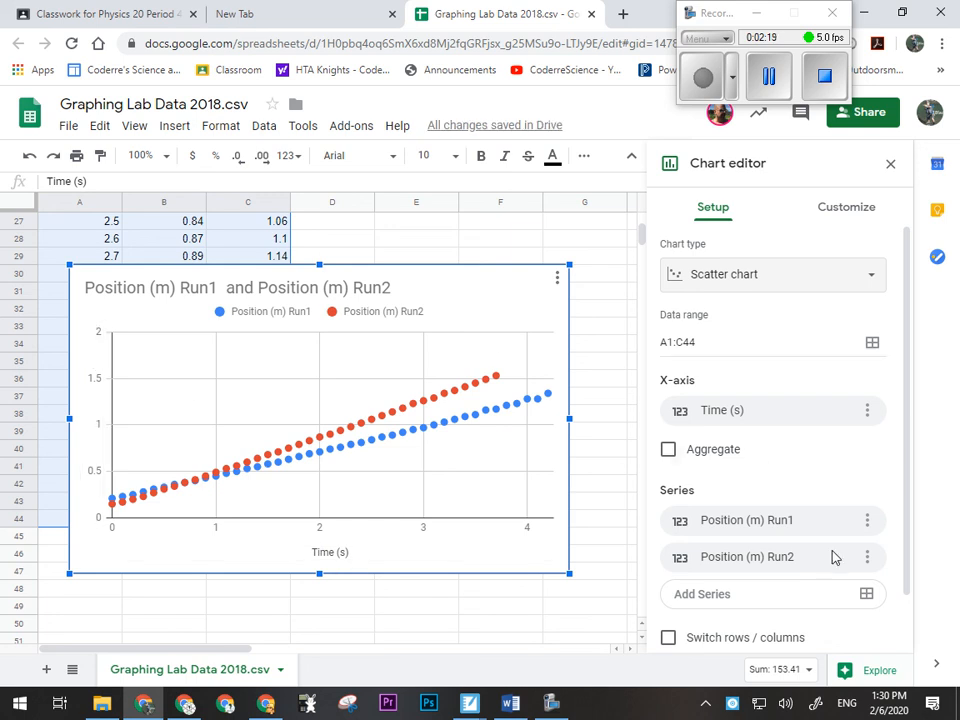
- Replace the chart title with "Position vs Time Lab"
scroll(814, 465, "down", 1)
scroll(815, 465, "up", 1)
left_click(852, 210)
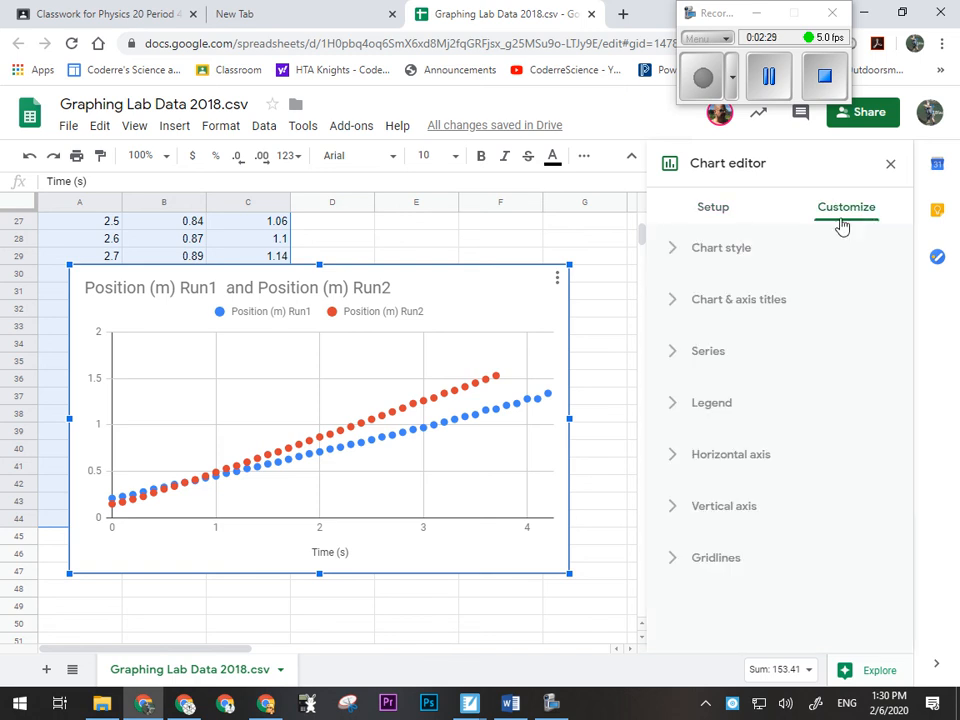
left_click(676, 254)
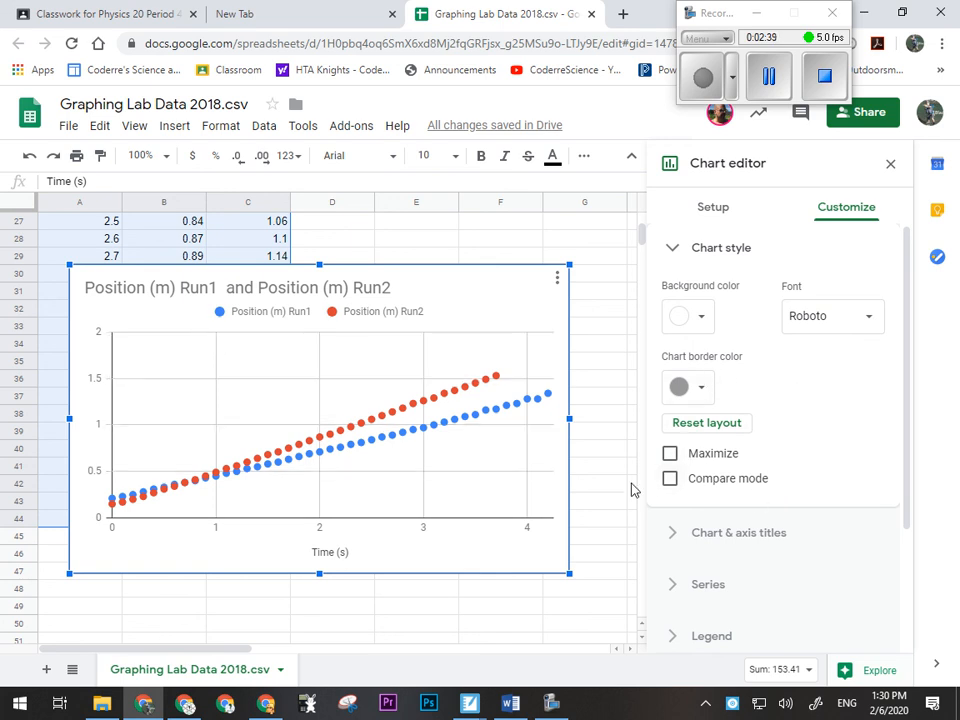
left_click(673, 252)
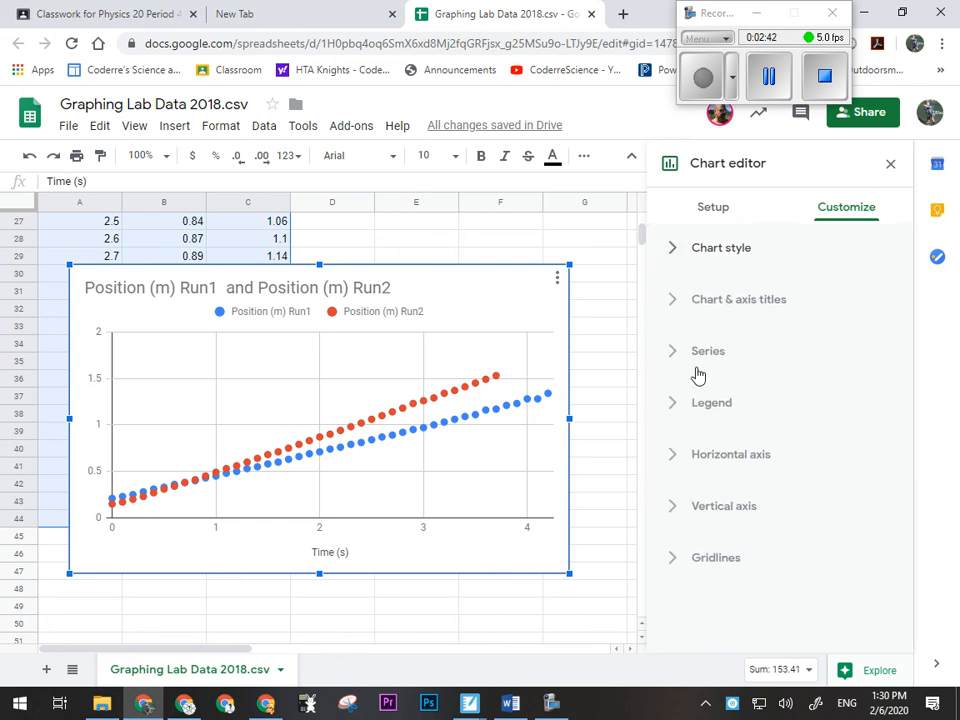
left_click(678, 305)
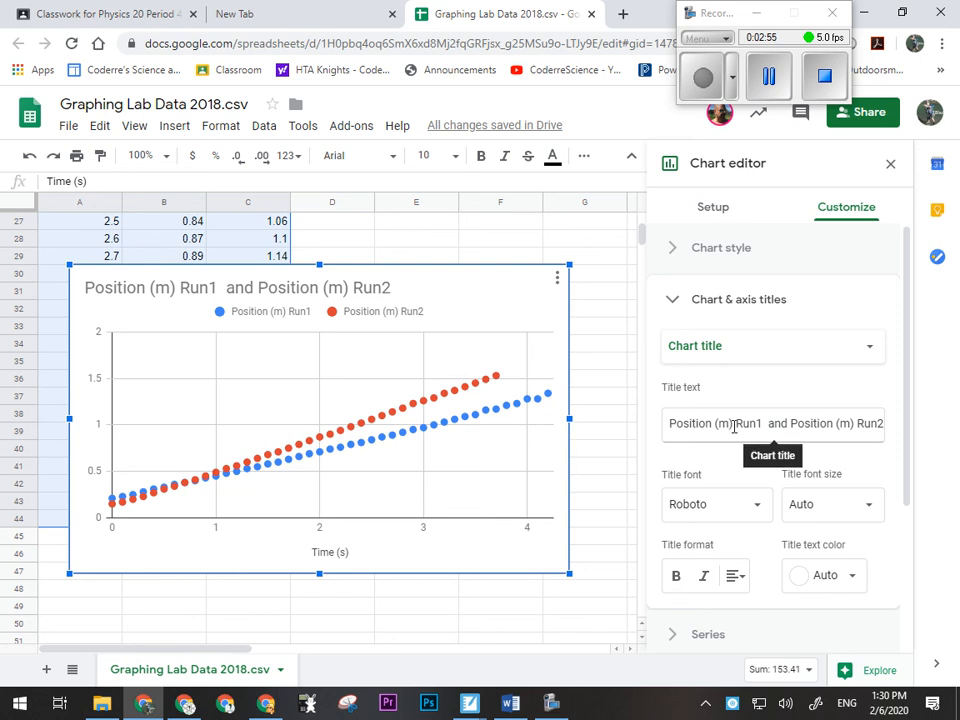
left_click_drag(673, 423, 879, 426)
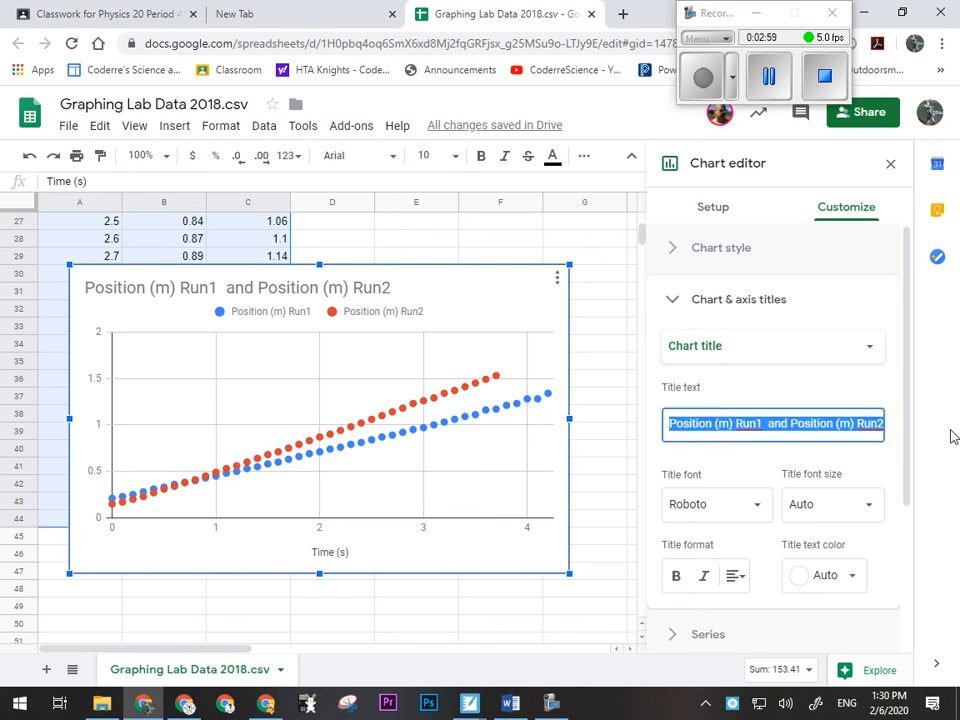
type("Position vs")
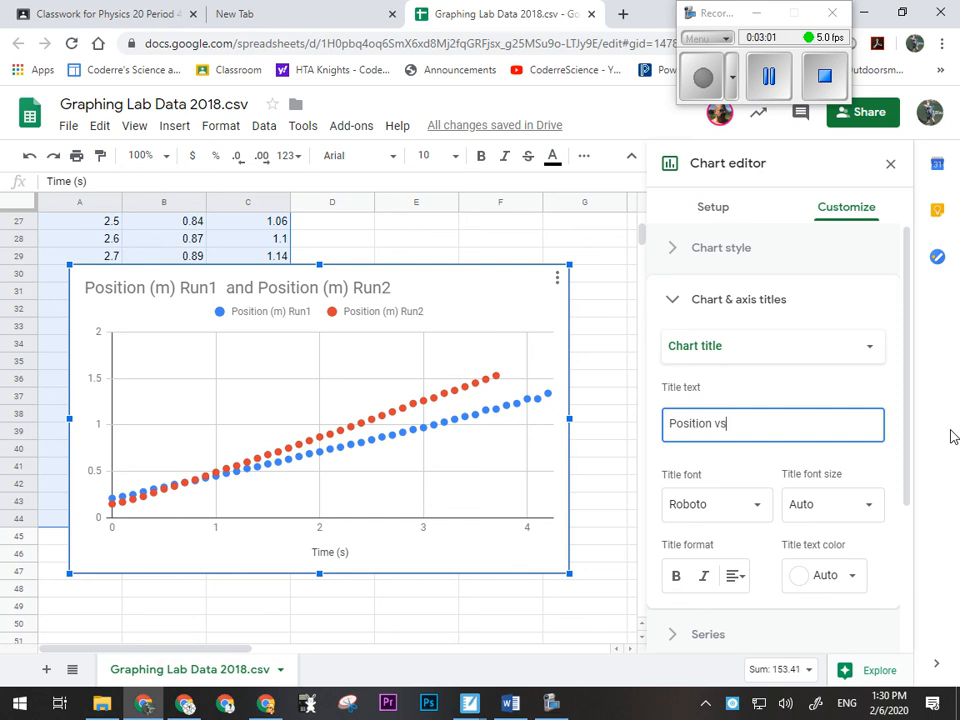
type(" Time")
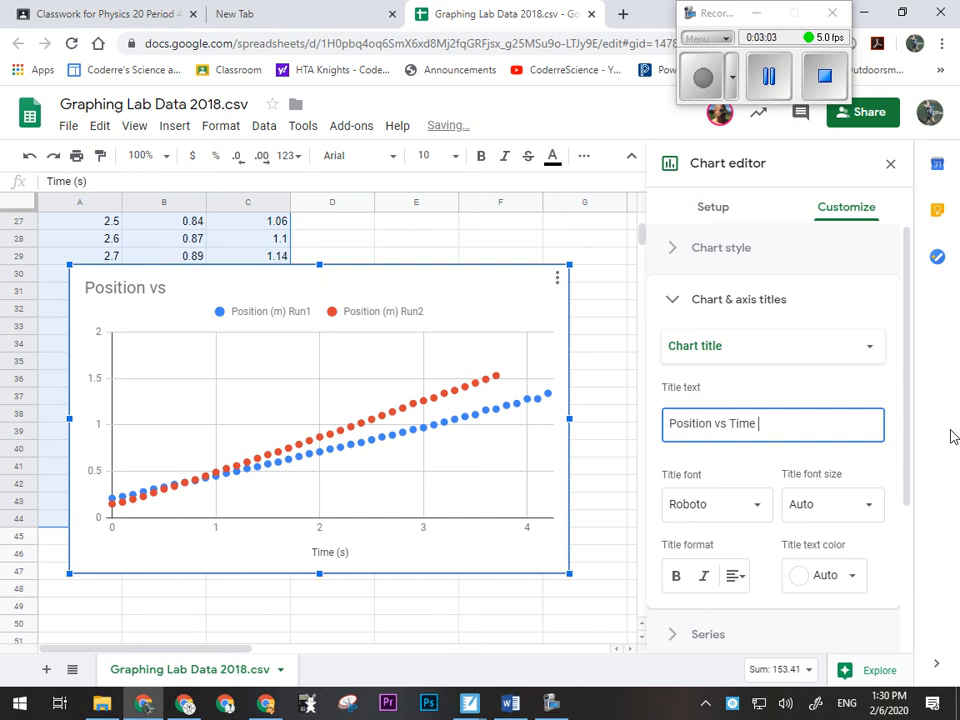
type(" Lab")
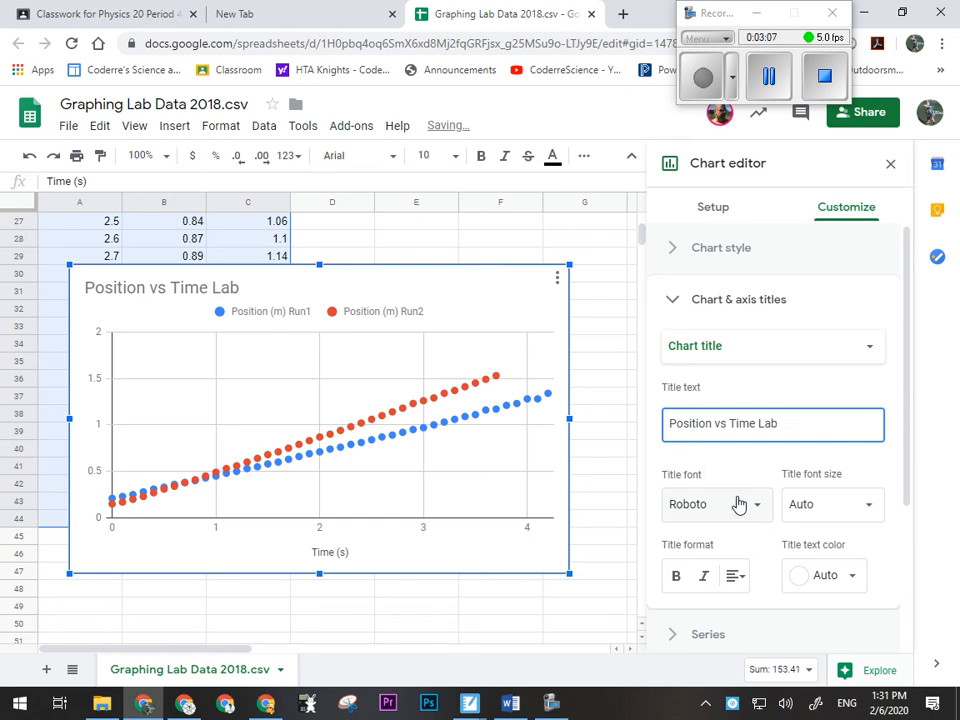
left_click(720, 456)
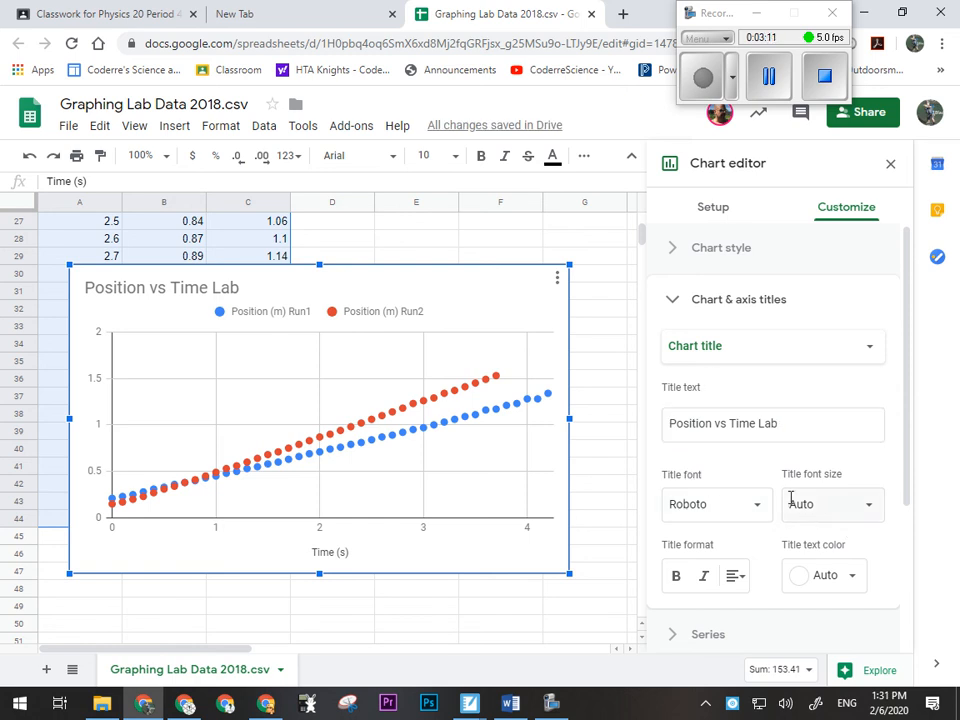
- Add the vertical axis title "Position (m)" to the chart
scroll(740, 370, "down", 3)
scroll(777, 410, "up", 3)
left_click(694, 369)
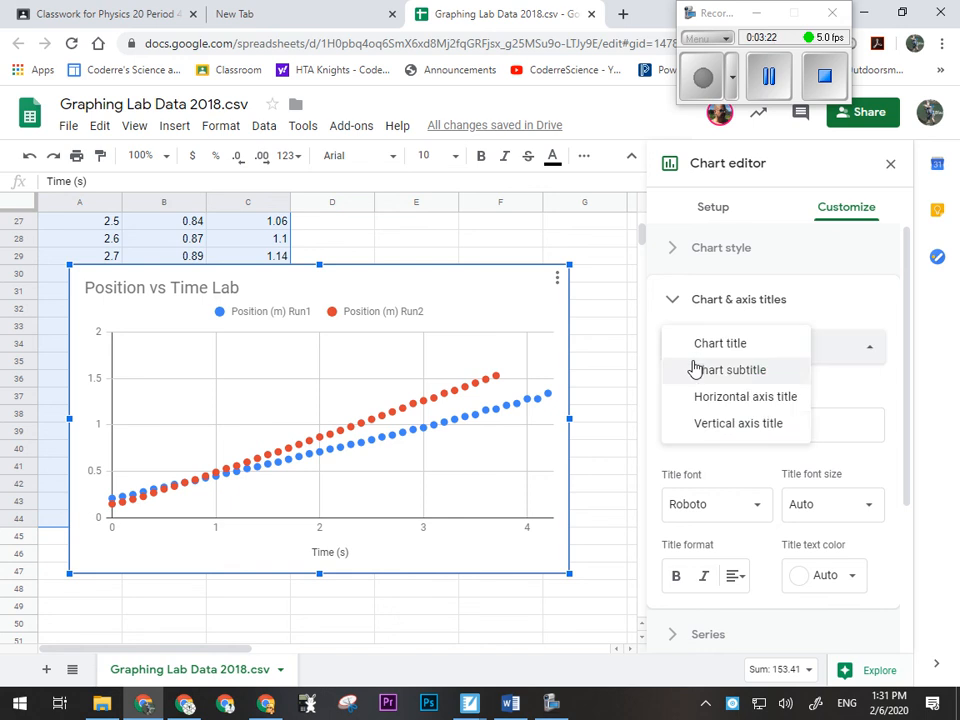
left_click(702, 428)
left_click(720, 422)
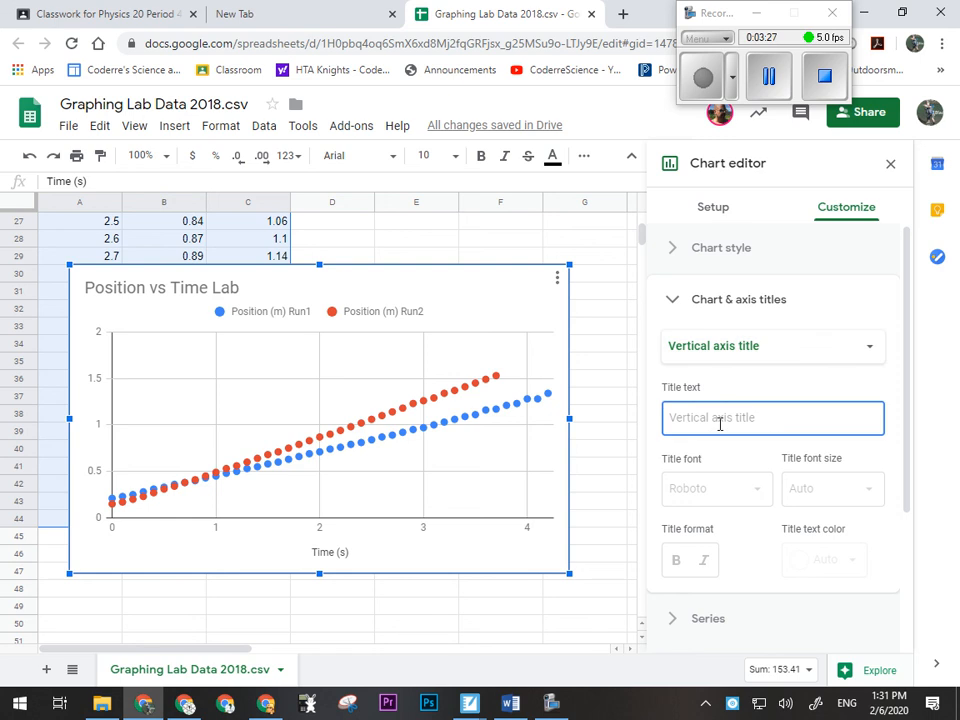
type("Po")
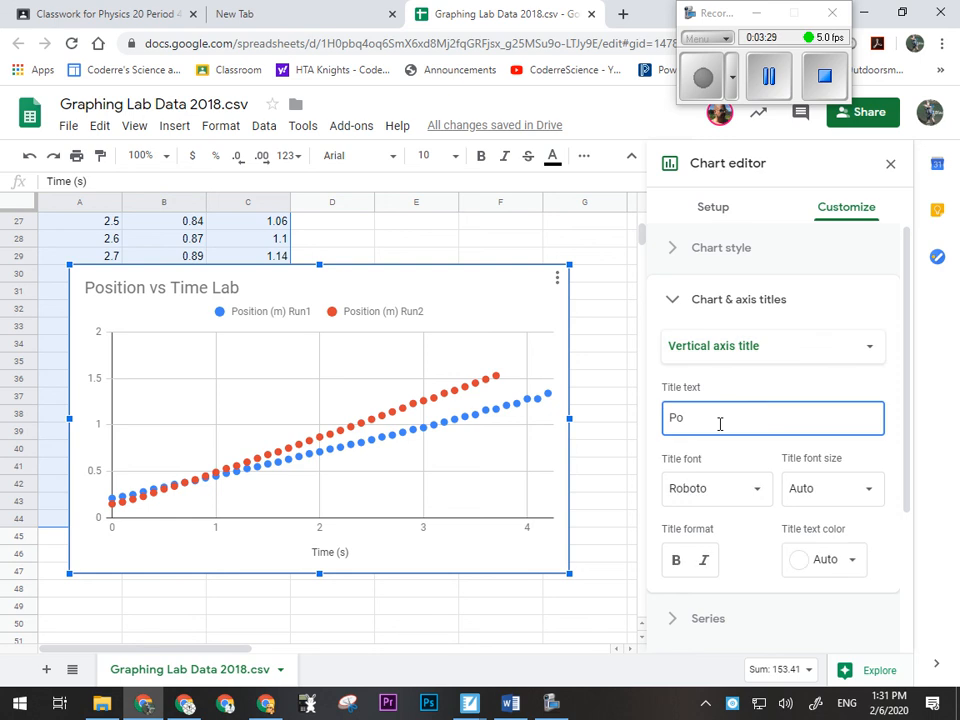
type("sition (m")
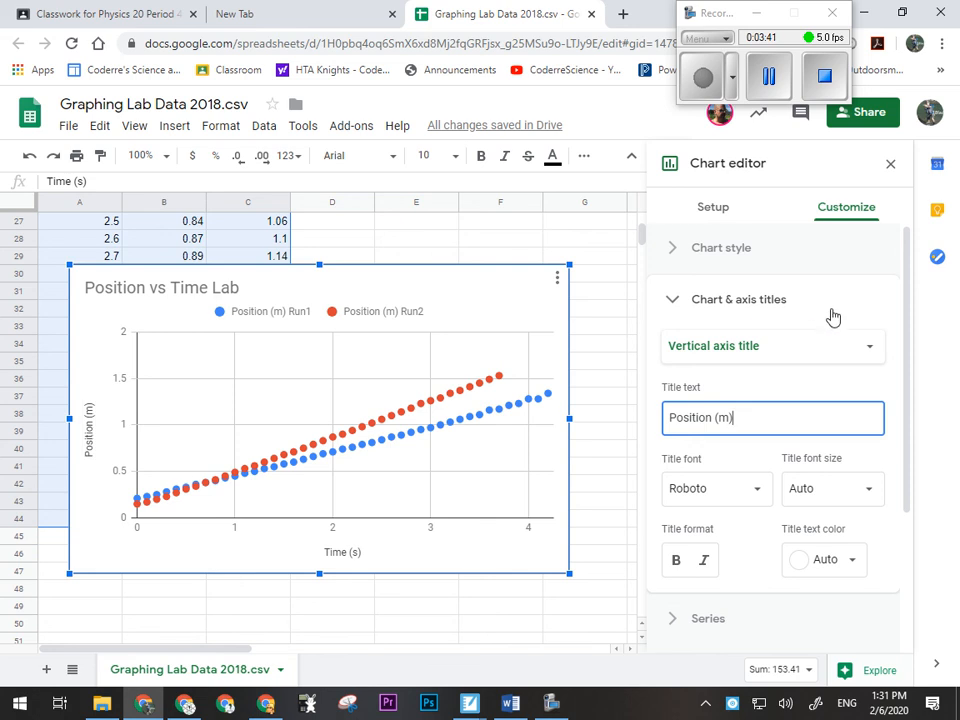
left_click(671, 303)
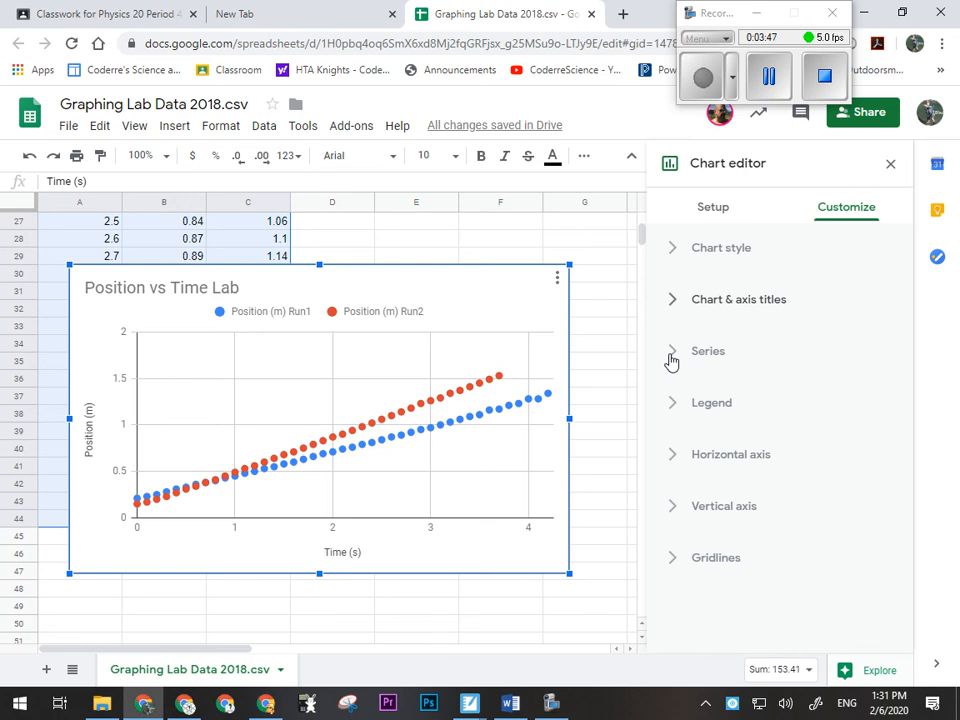
- Set the point size to 2px for all series and keep the circle point shape
left_click(671, 358)
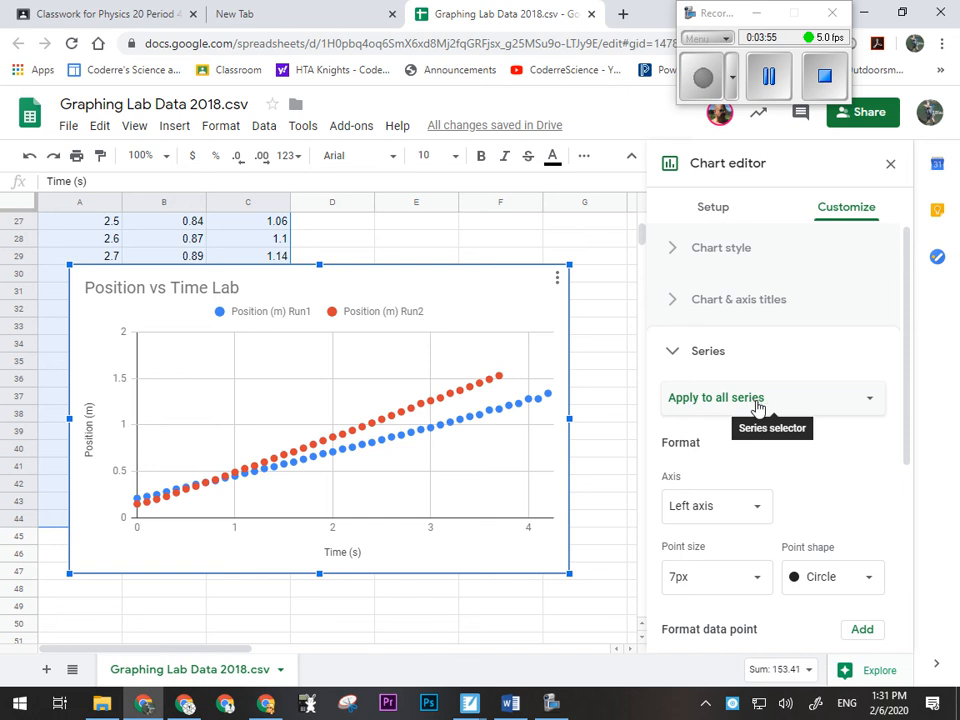
scroll(834, 471, "down", 3)
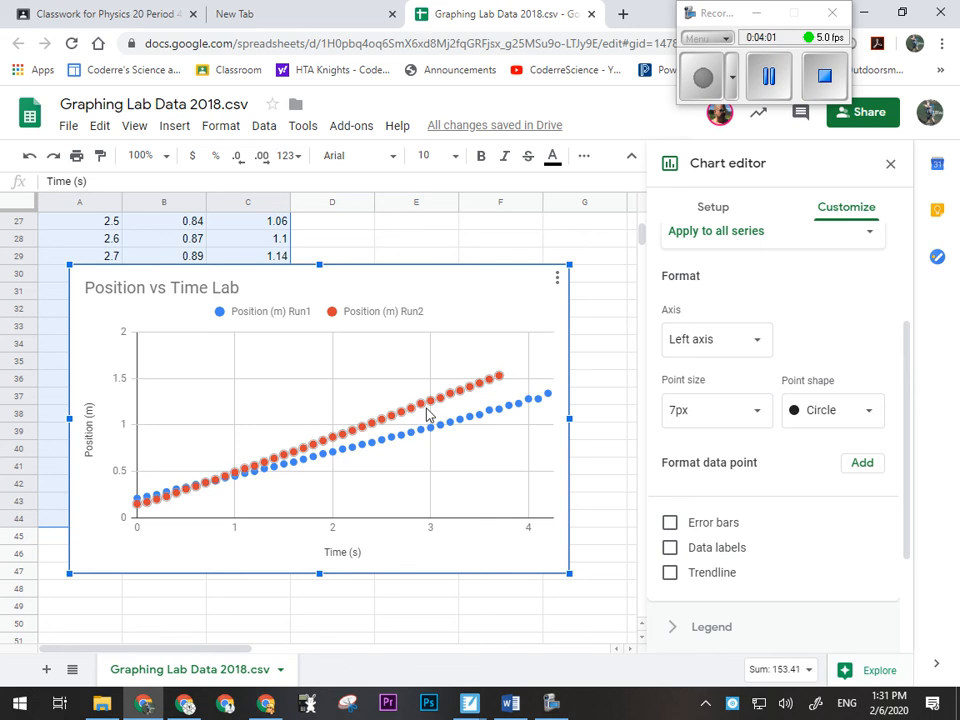
left_click(760, 415)
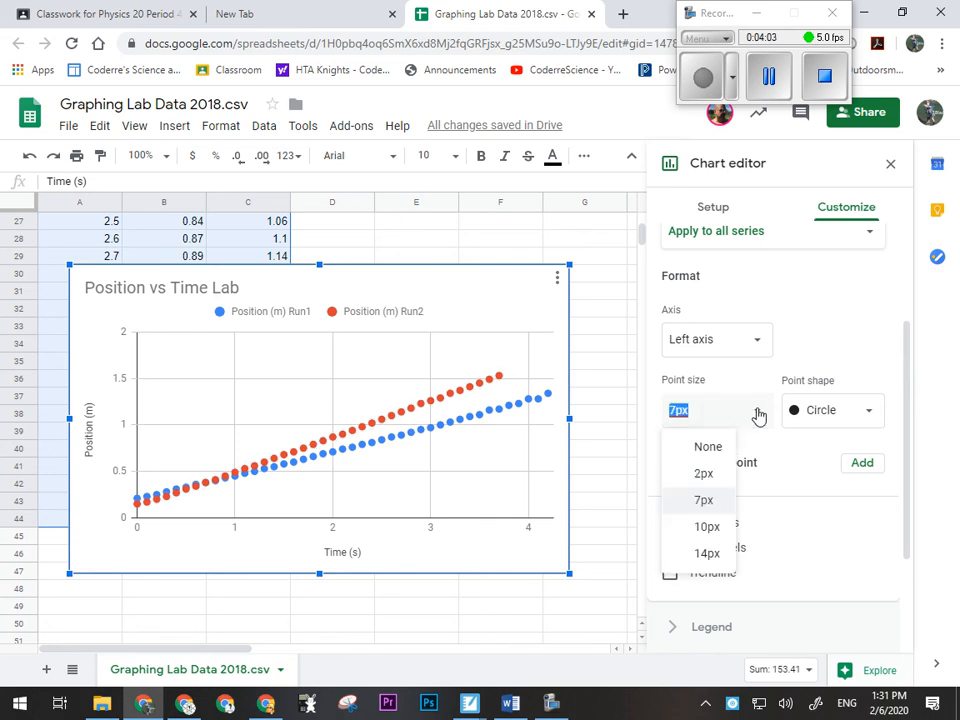
left_click(714, 477)
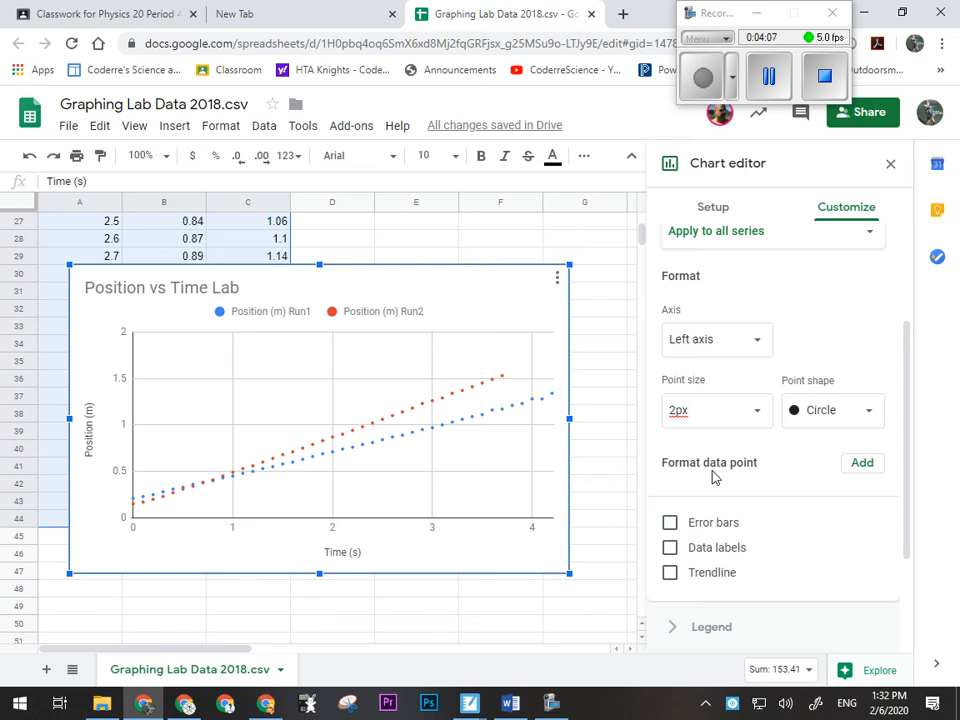
left_click(848, 416)
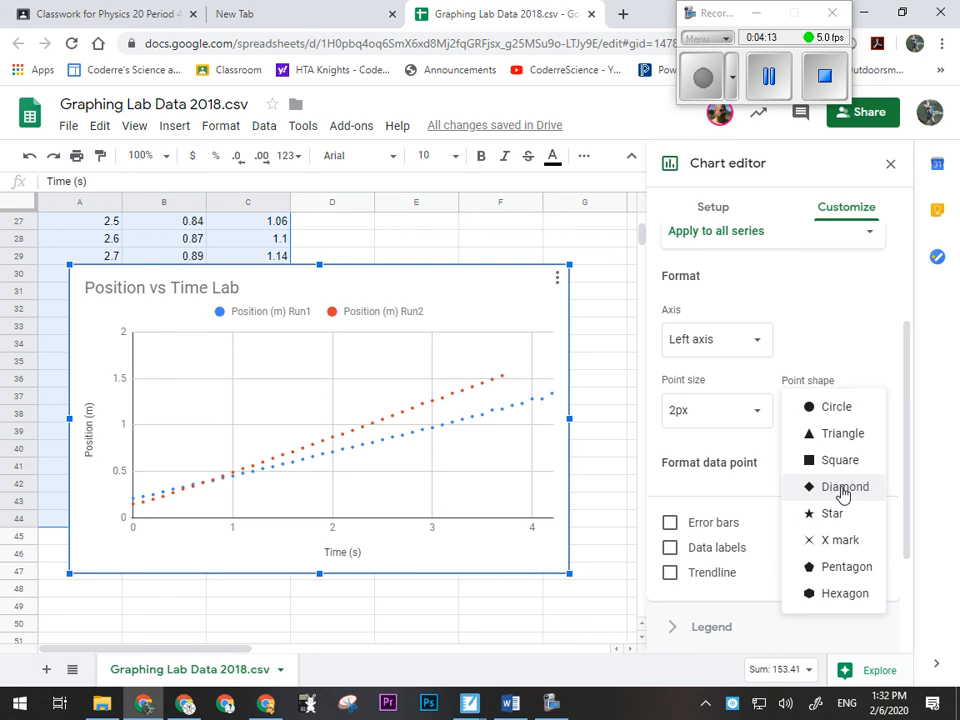
left_click(838, 408)
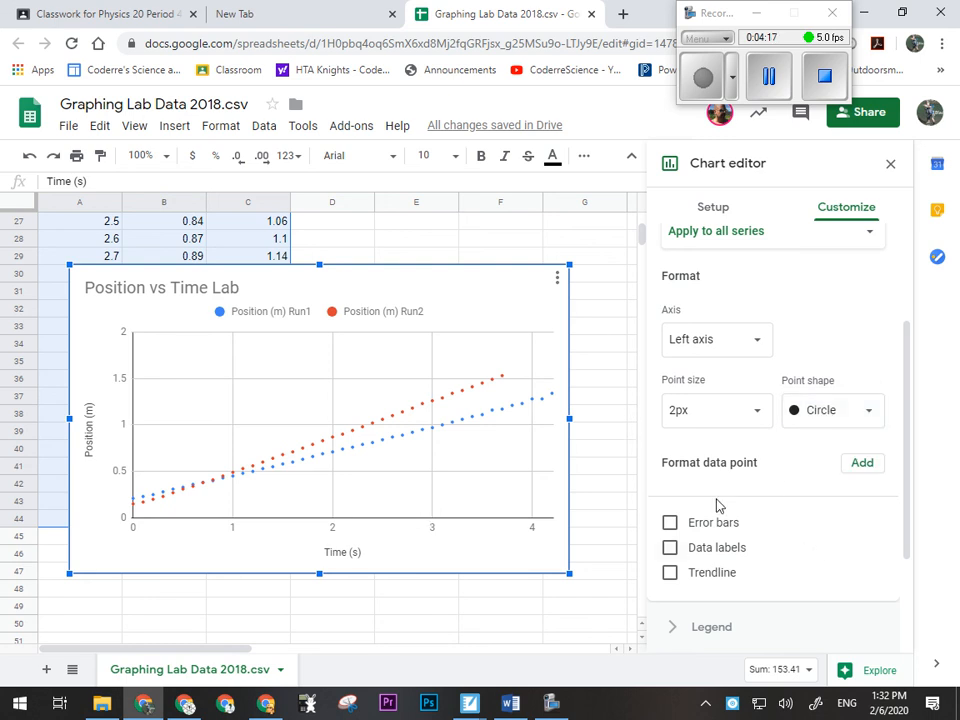
- Add linear trendlines to all series, labelled with their equations, and close the chart editor
left_click(670, 578)
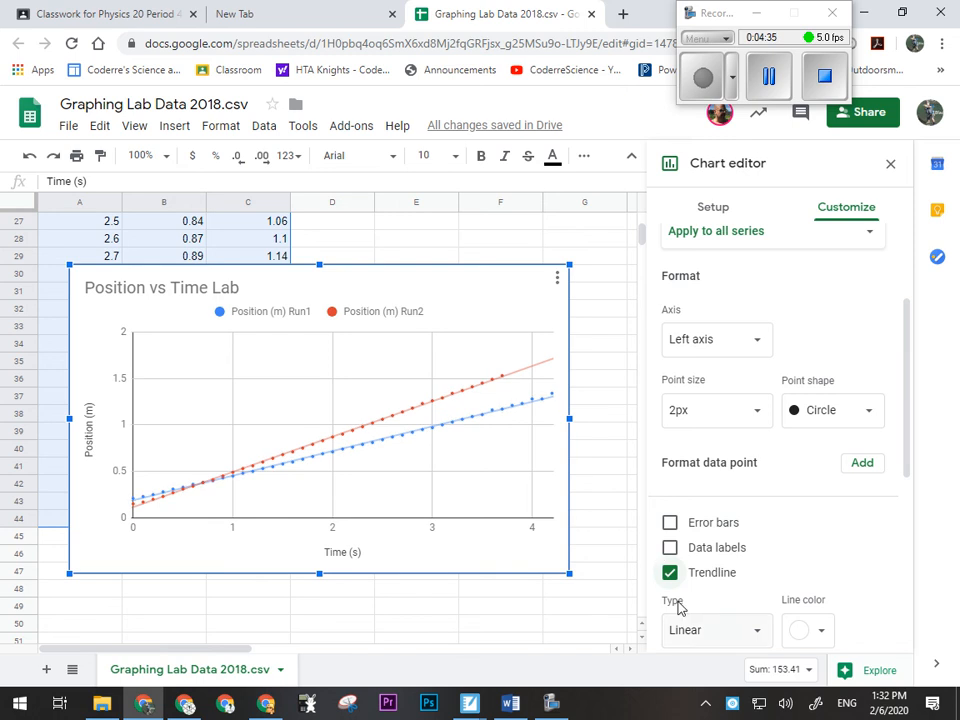
left_click_drag(907, 415, 921, 534)
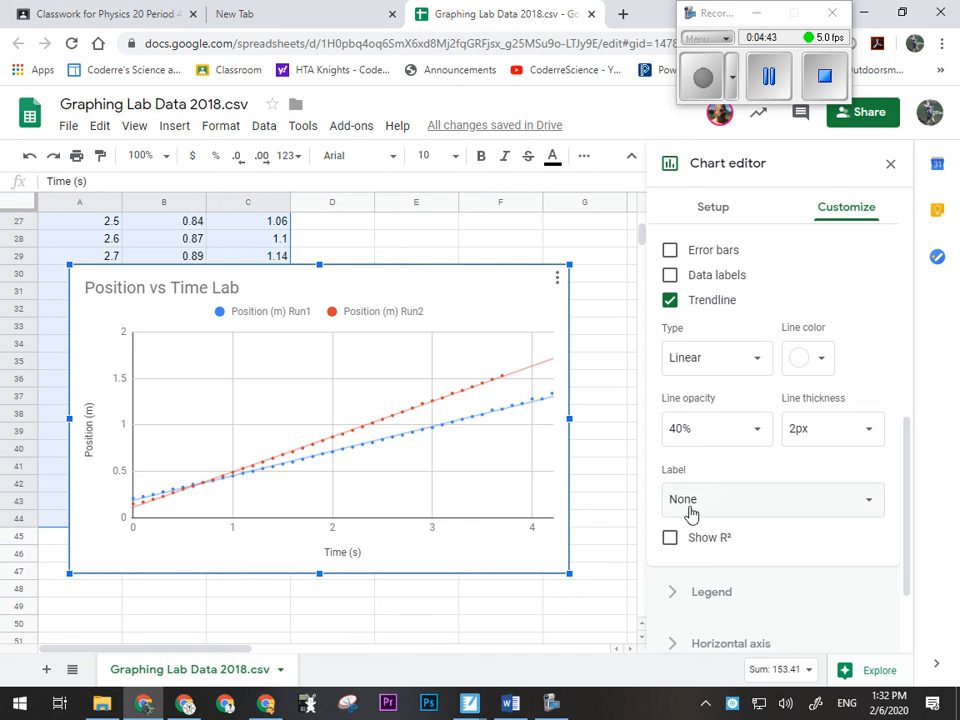
left_click(800, 516)
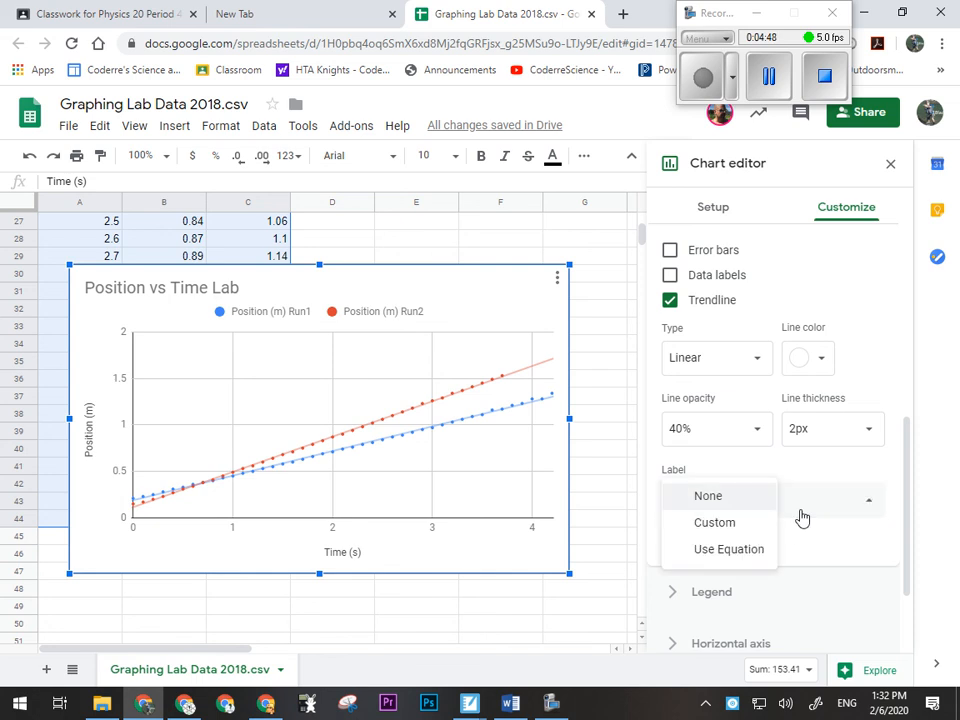
left_click(727, 550)
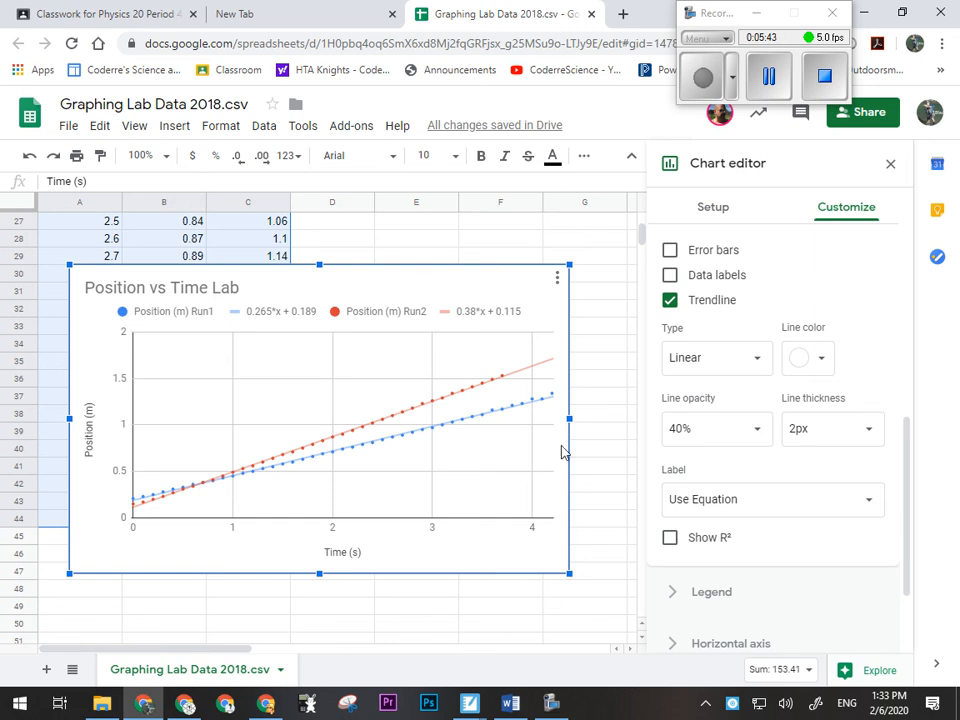
left_click(607, 316)
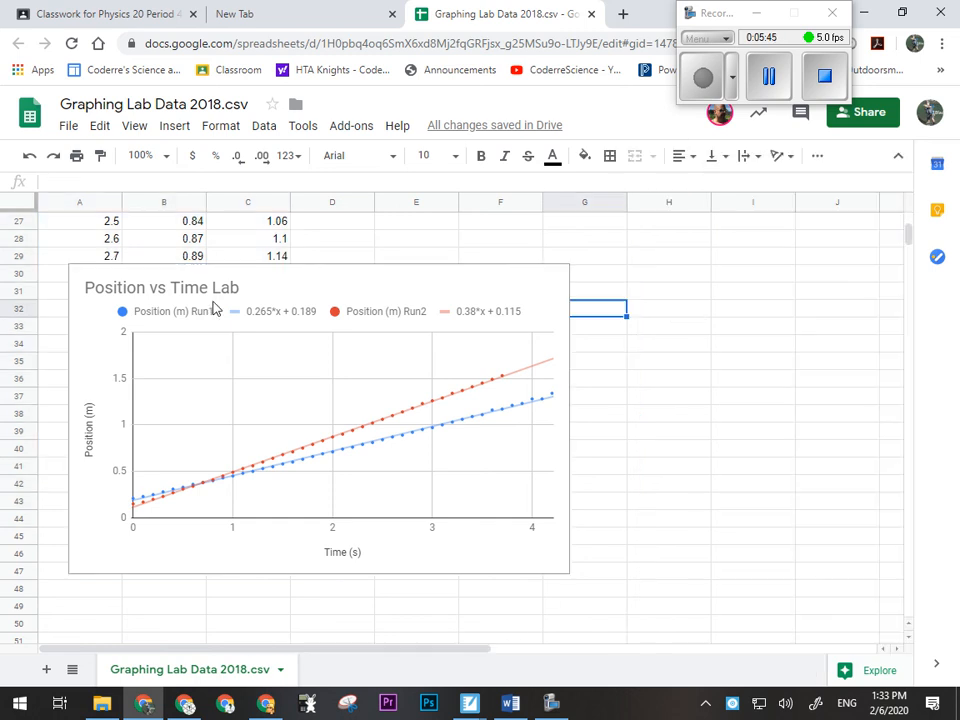
left_click(330, 287)
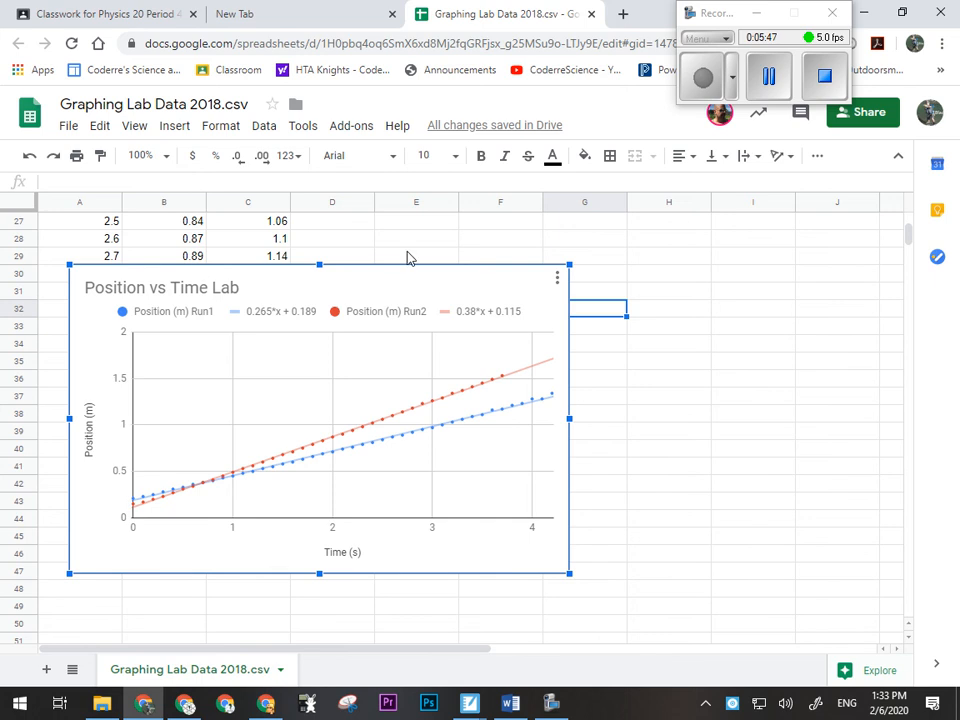
- Move the Position vs Time Lab chart beside the data so that it no longer covers columns A to C
left_click_drag(403, 287, 700, 304)
left_click(315, 363)
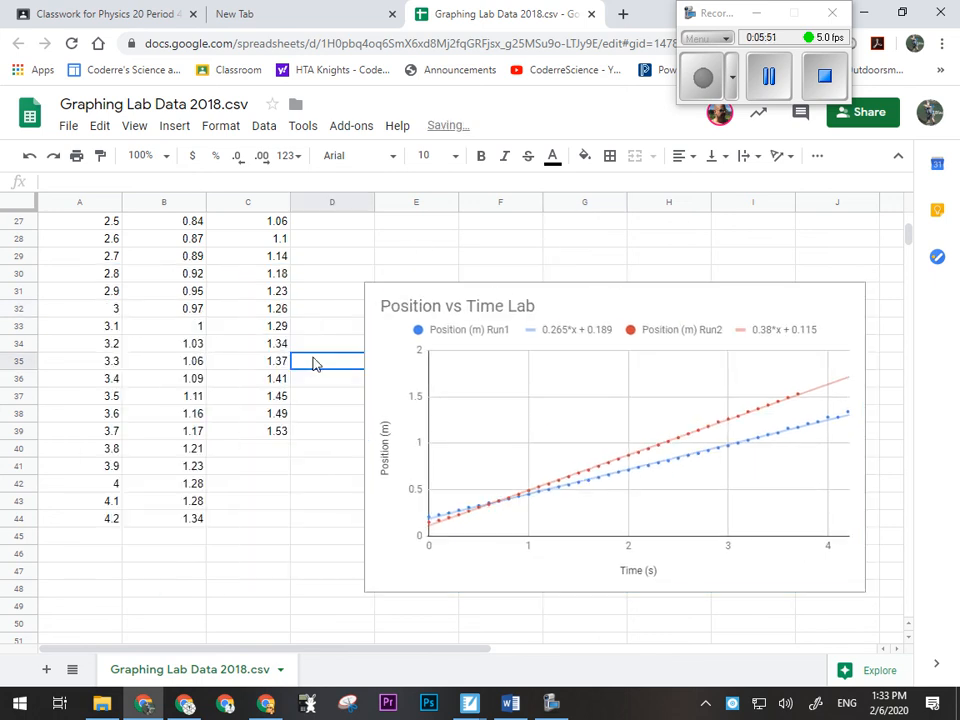
- Open Google Docs in the empty browser tab and create a blank document
left_click(321, 17)
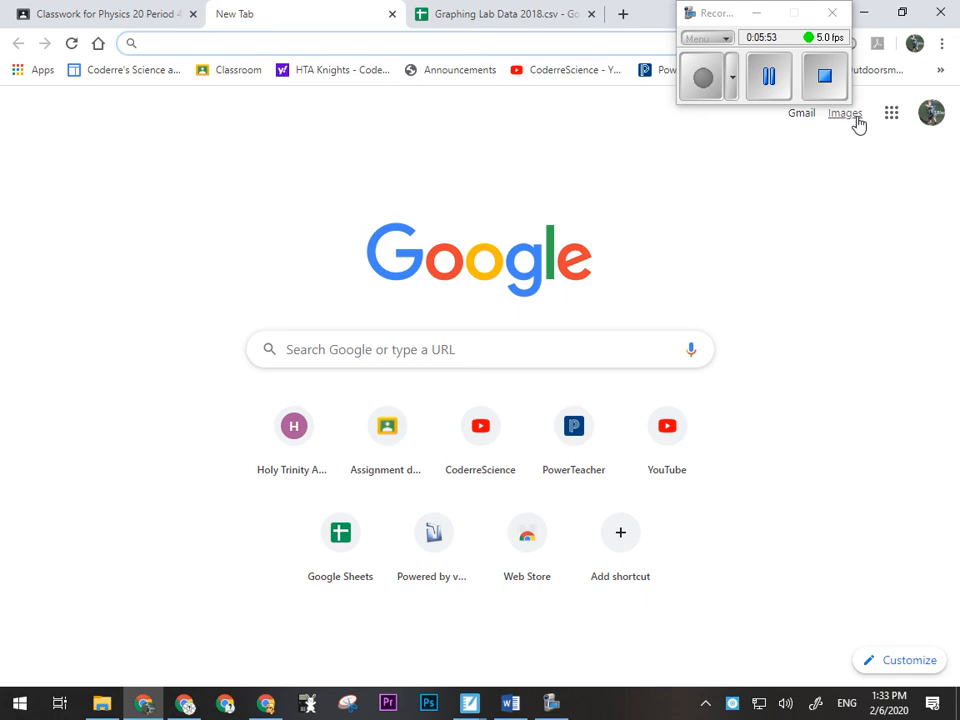
left_click(888, 118)
left_click(800, 289)
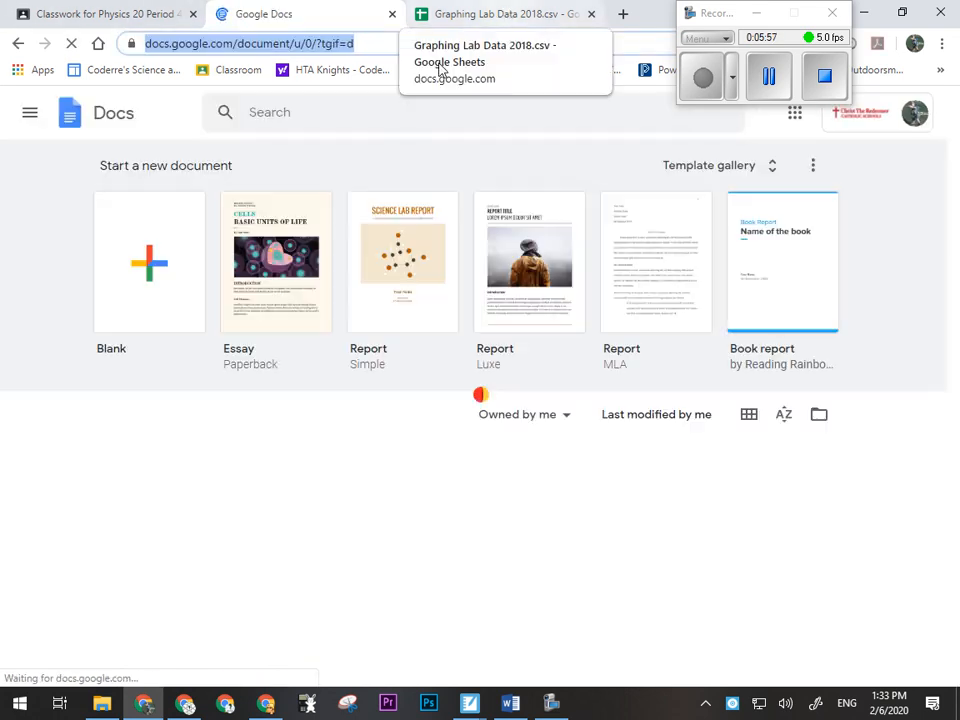
left_click(129, 255)
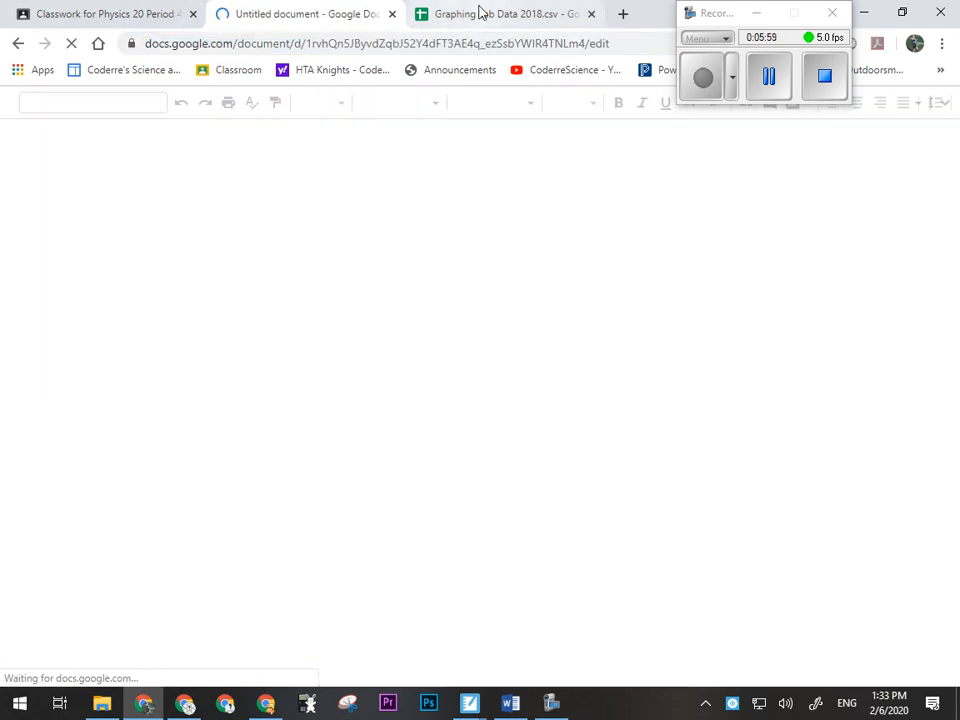
- Switch back to the Graphing Lab Data 2018.csv spreadsheet and copy the full data range A1:C44 with its headers
left_click(485, 14)
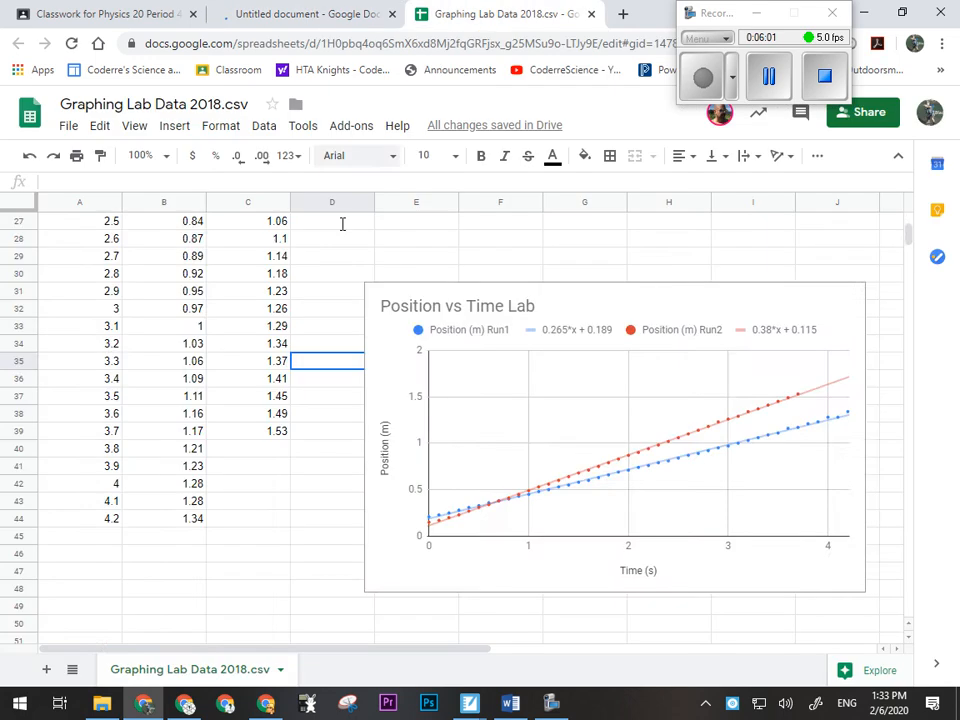
scroll(100, 313, "up", 3)
scroll(100, 313, "up", 5)
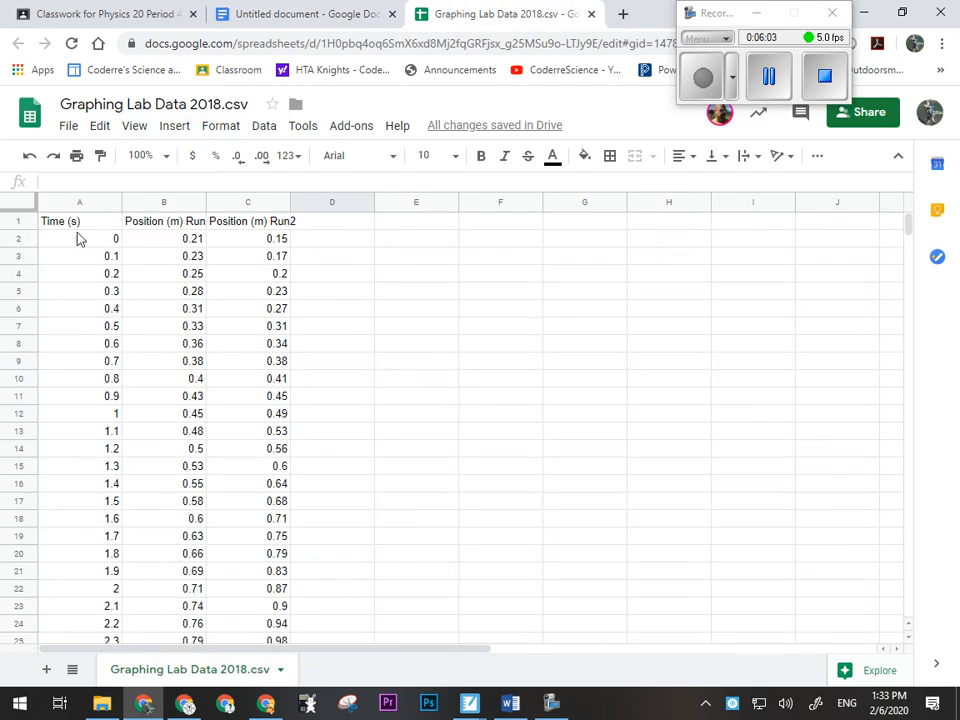
left_click_drag(73, 225, 274, 384)
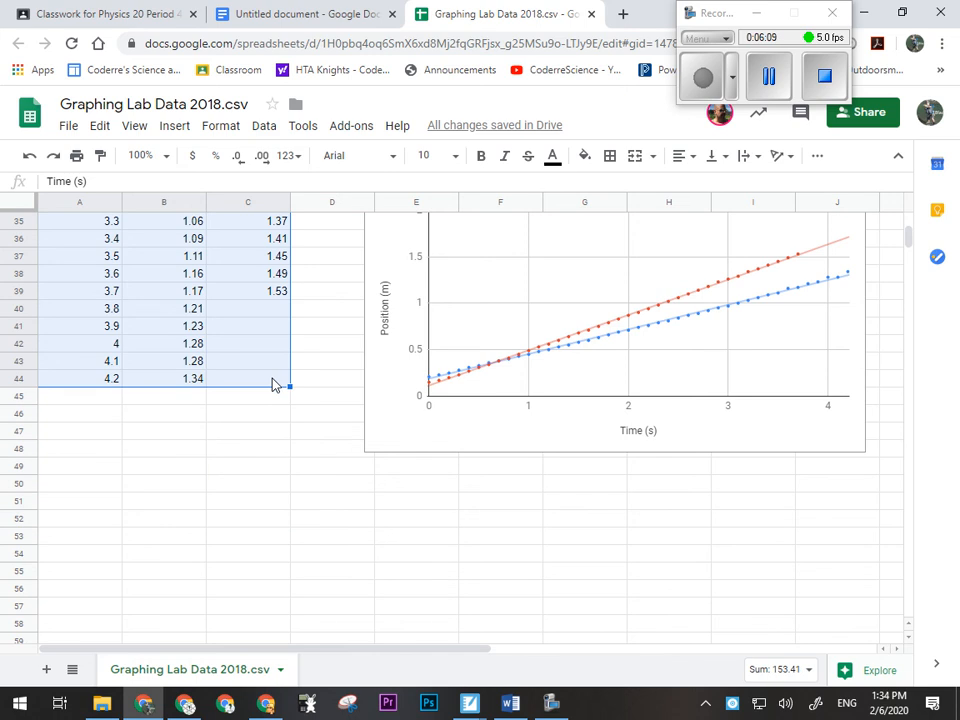
- Paste the copied data table into the untitled Google Docs document, linked to the spreadsheet
left_click(259, 13)
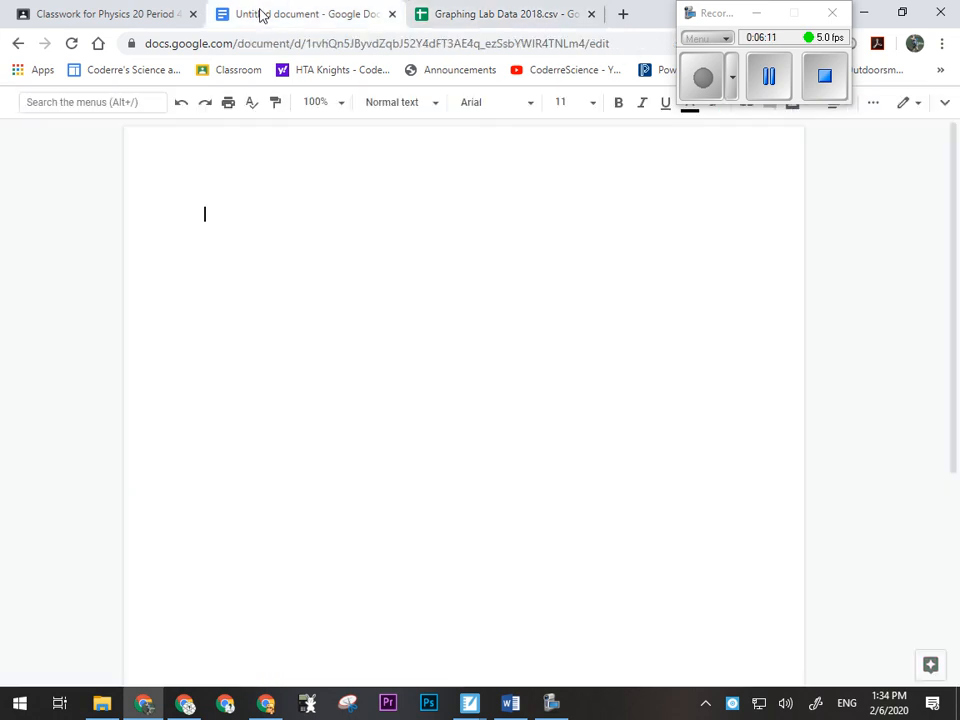
double_click(223, 211)
left_click(212, 219)
key("ctrl+v")
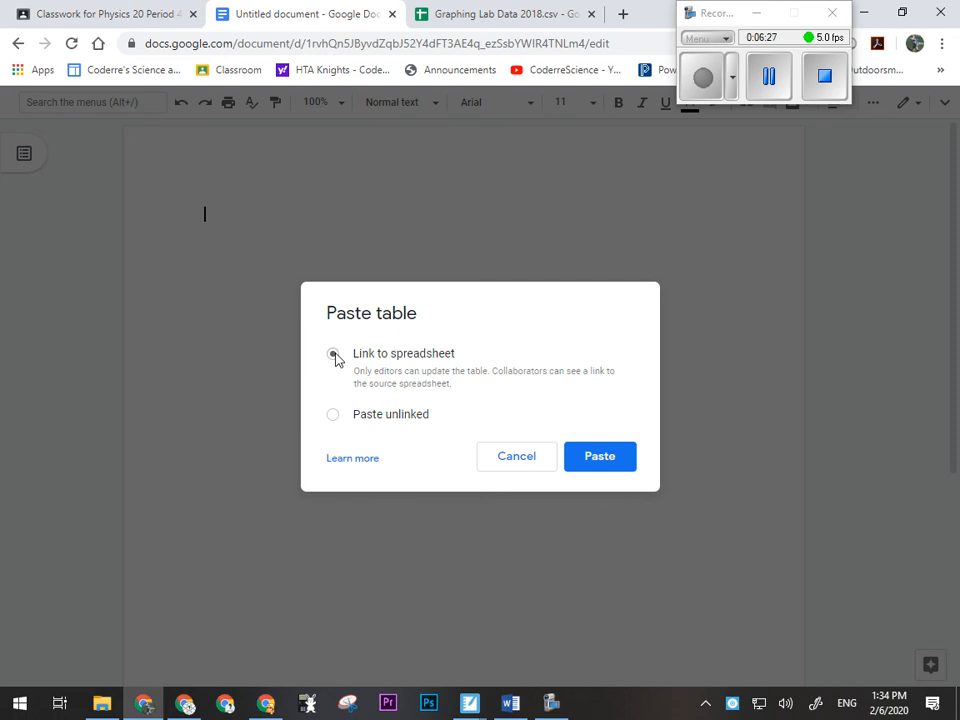
left_click(604, 467)
scroll(342, 404, "up", 7)
scroll(342, 404, "down", 8)
scroll(242, 353, "down", 3)
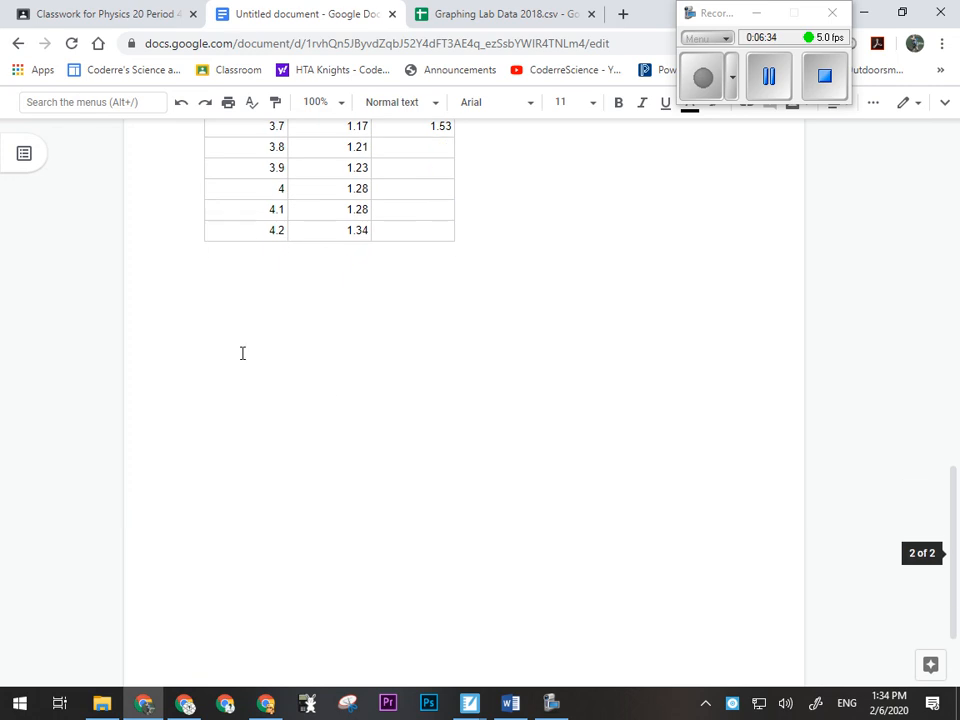
- Return to the spreadsheet and copy the Position vs Time Lab chart
left_click(456, 24)
scroll(500, 420, "up", 3)
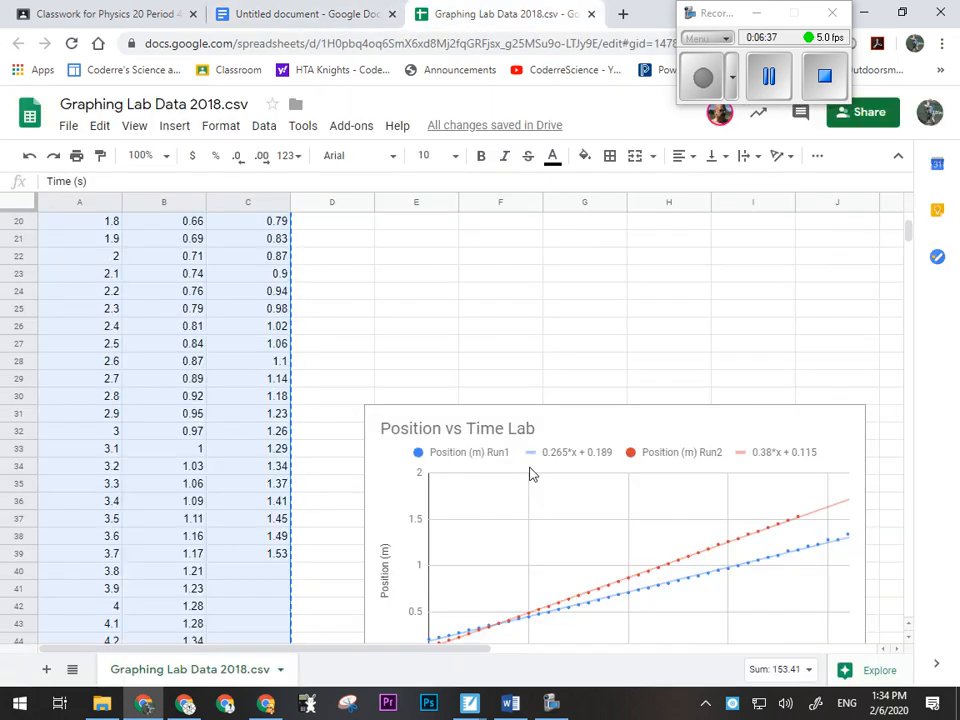
scroll(652, 427, "down", 2)
left_click(648, 428)
left_click(334, 274)
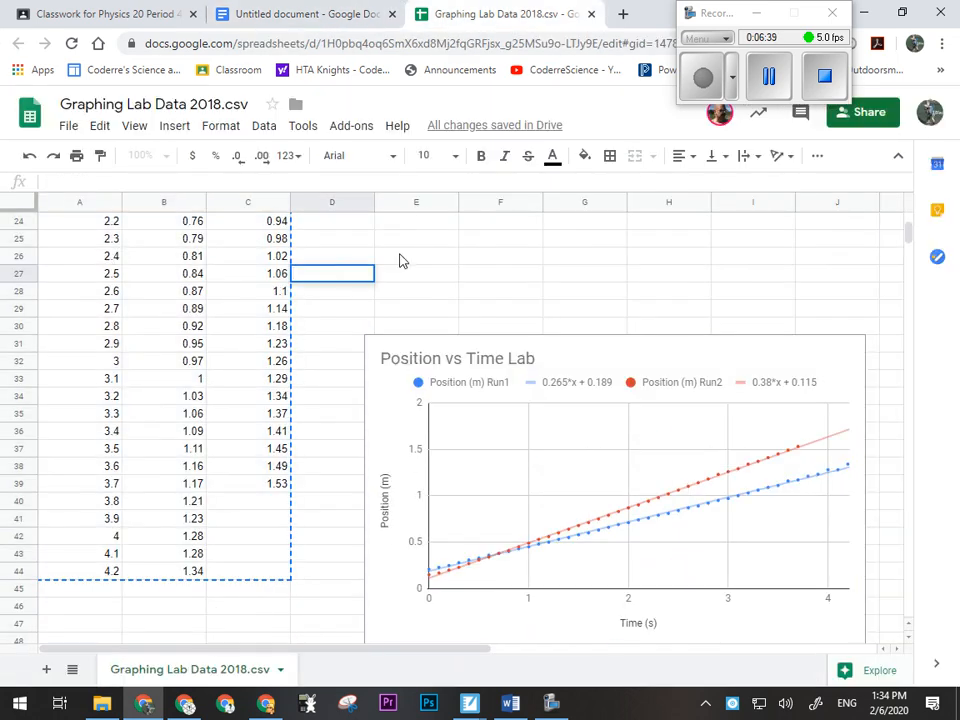
left_click(842, 363)
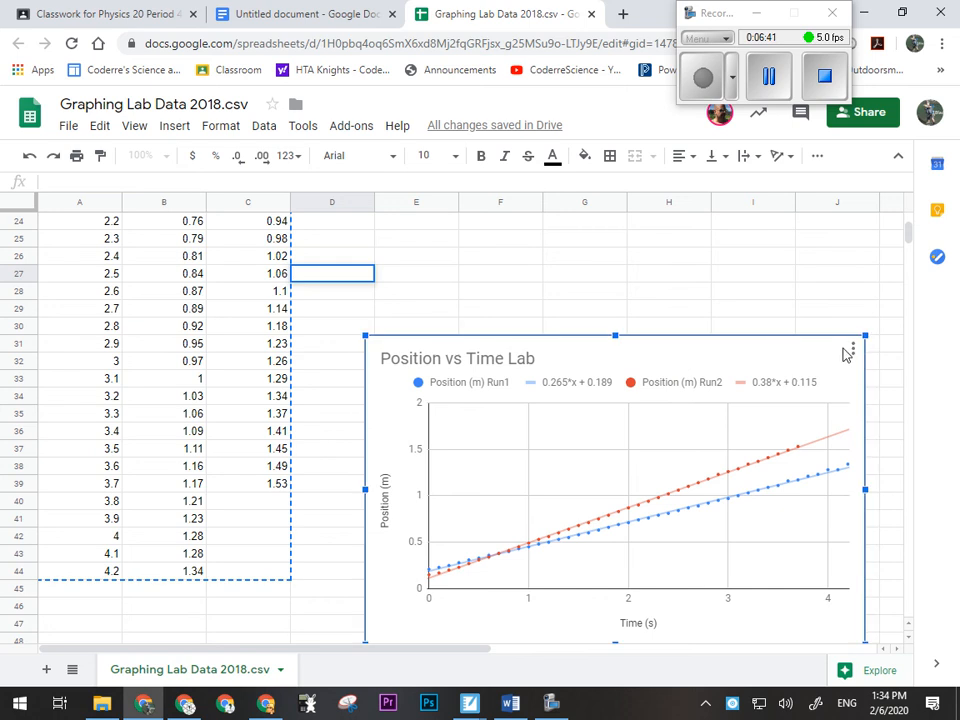
left_click(853, 351)
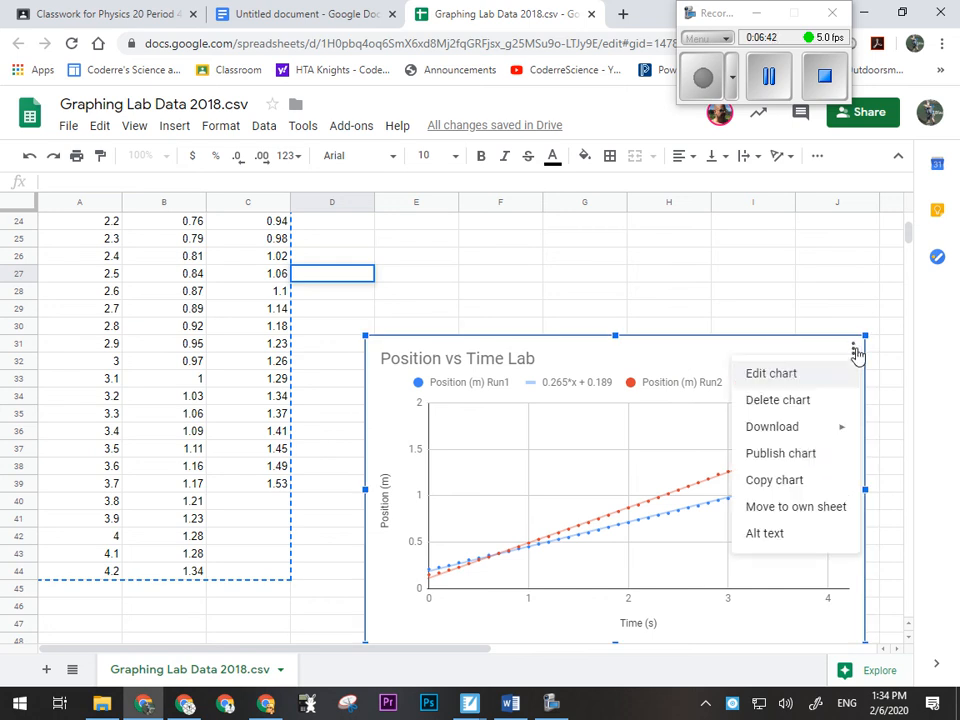
left_click(785, 480)
- Switch to the Google Docs document and add two blank lines below the data table
left_click(262, 17)
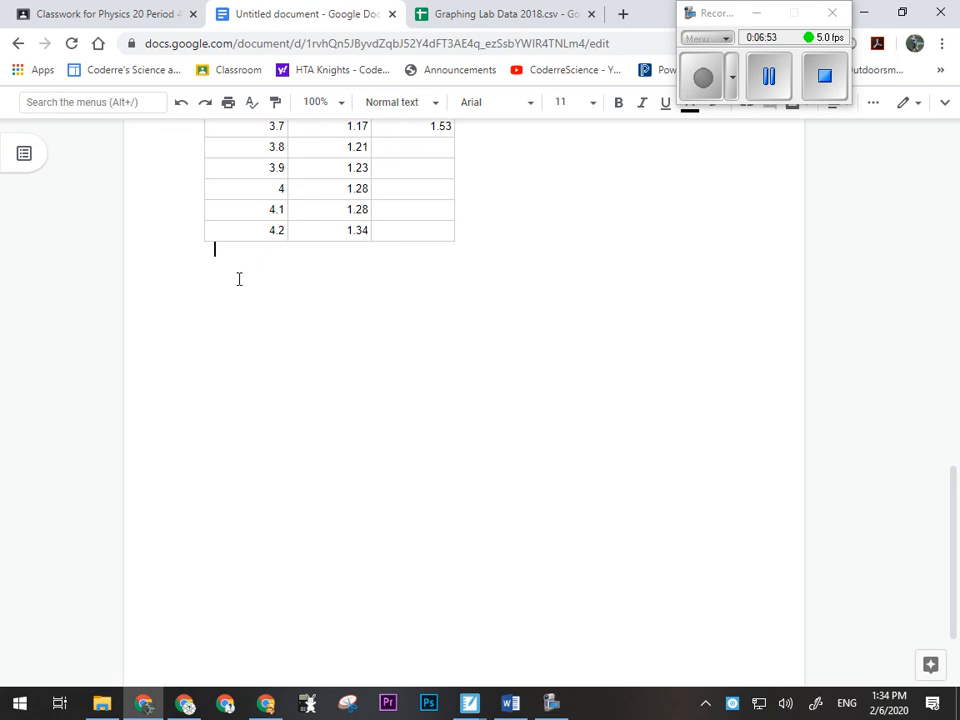
scroll(246, 293, "up", 10)
scroll(246, 293, "down", 6)
scroll(250, 300, "down", 6)
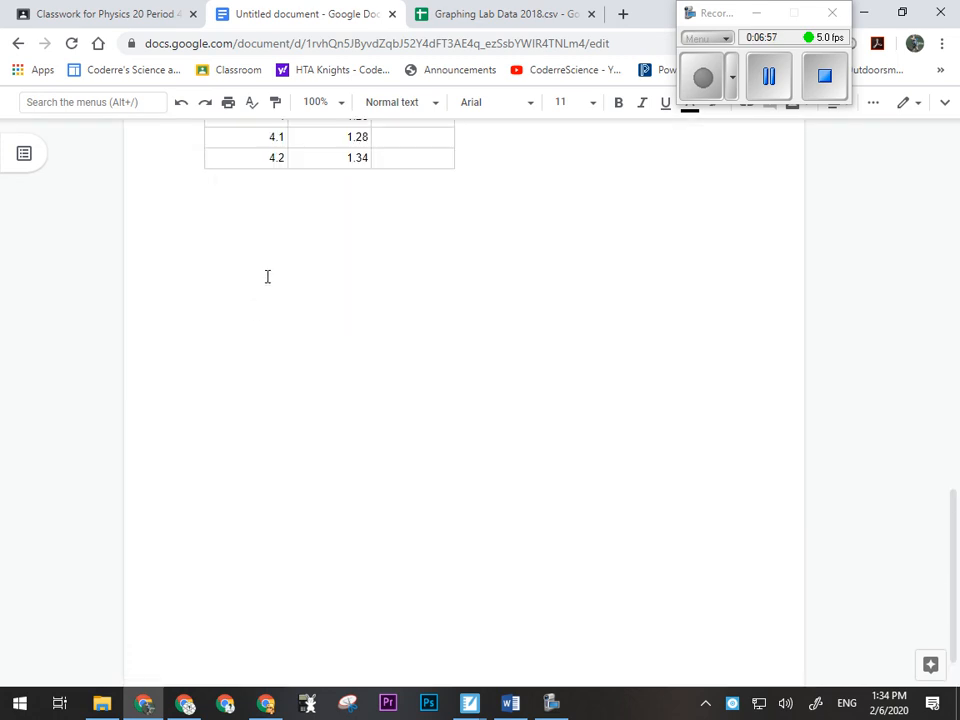
key("Return")
key("Return")
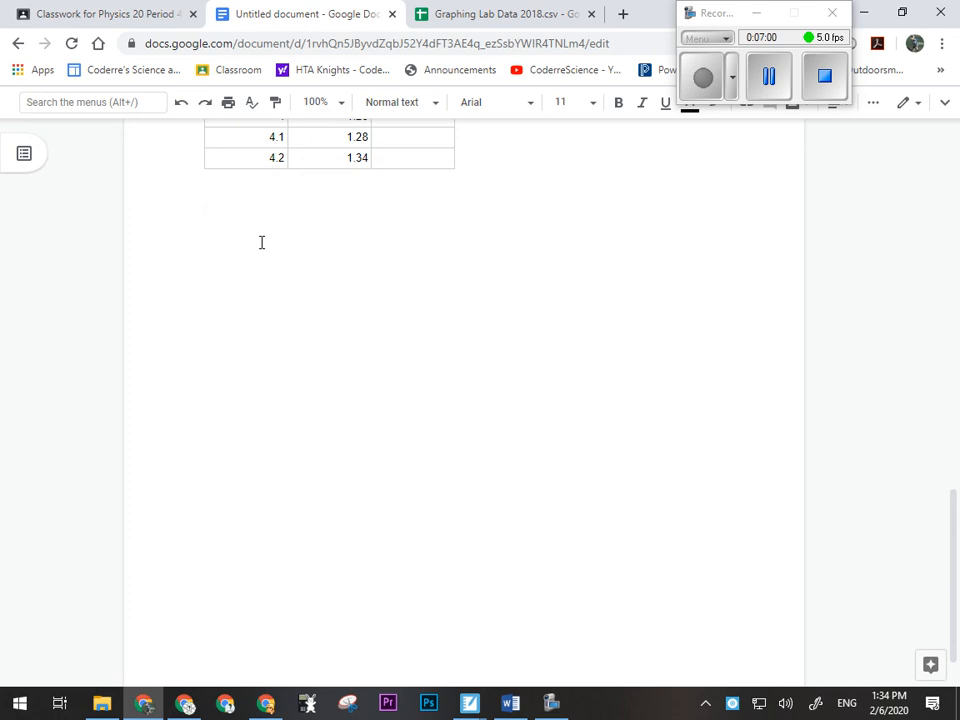
- Copy the Position vs Time Lab chart again from the spreadsheet and return to the document
left_click(495, 14)
left_click(734, 369)
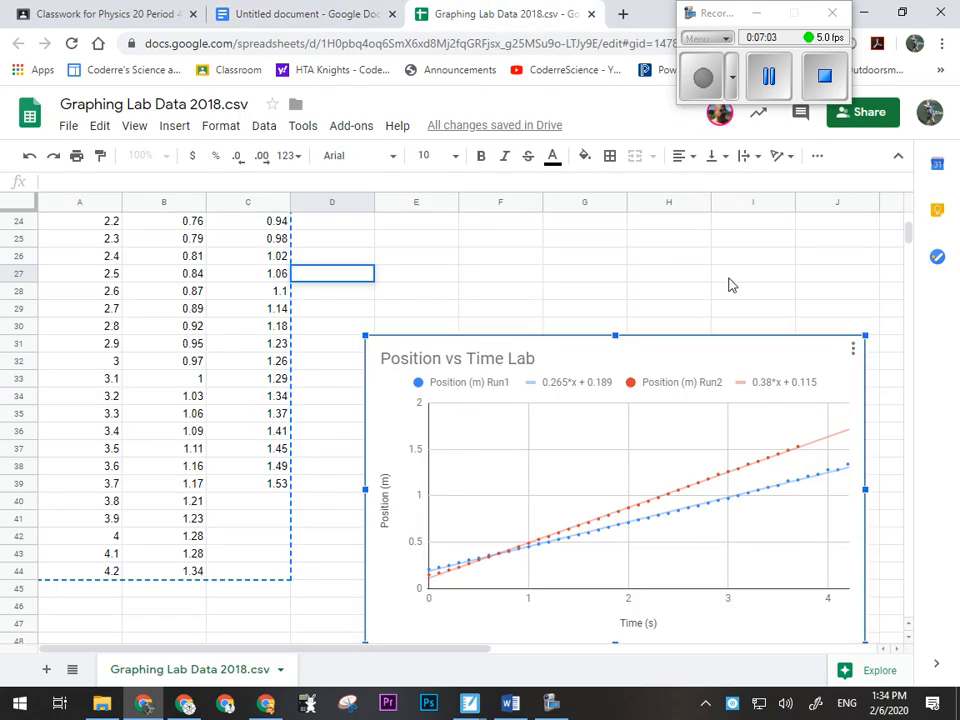
left_click(730, 275)
left_click(849, 356)
left_click(851, 350)
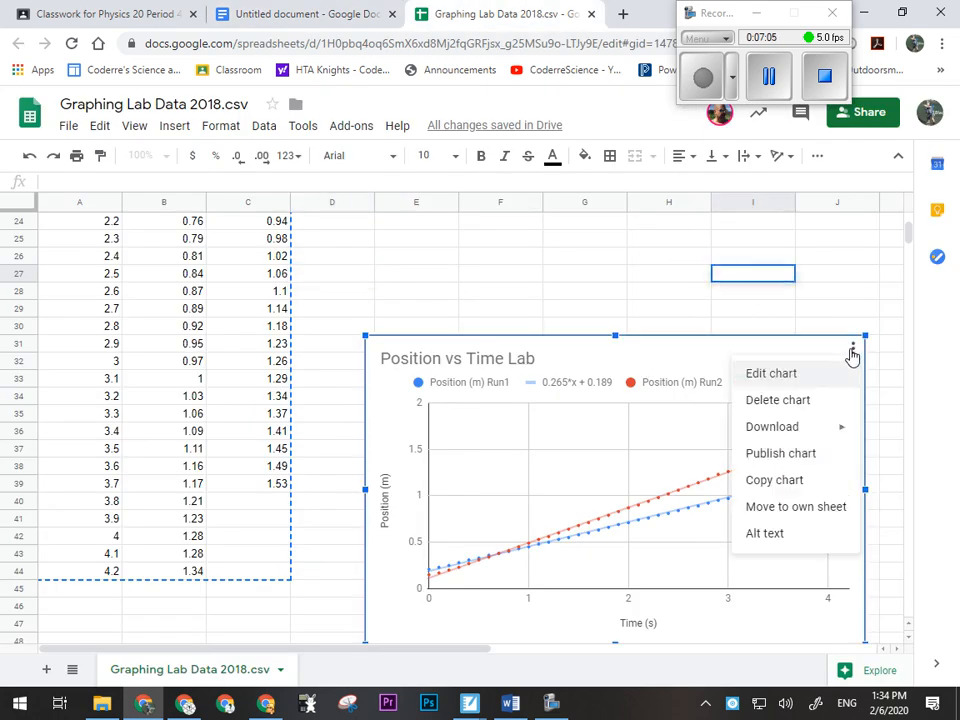
left_click(772, 481)
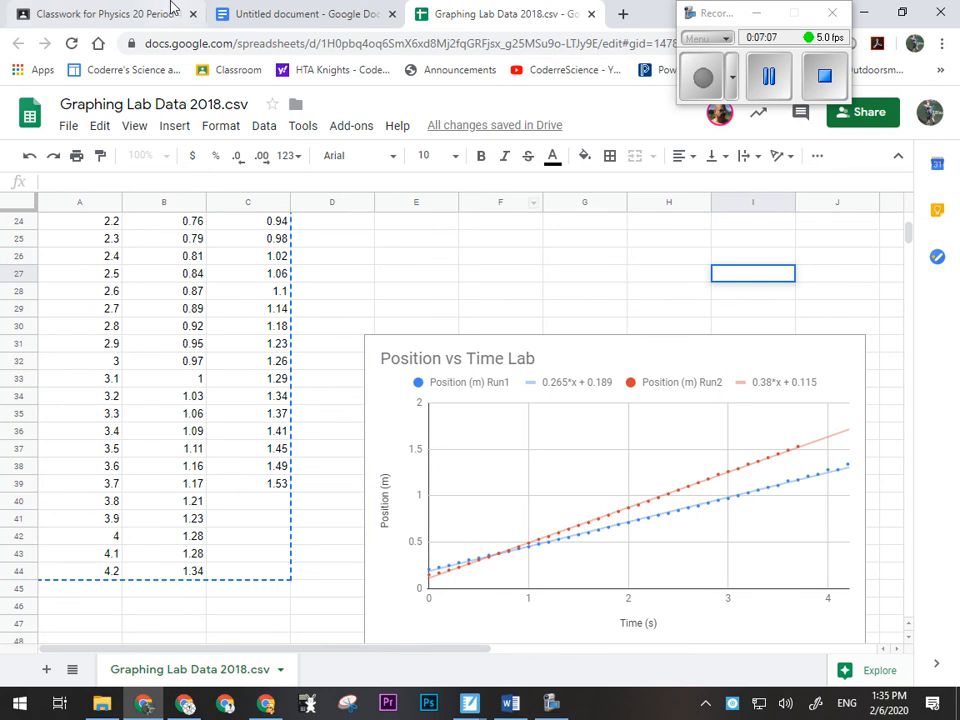
left_click(283, 12)
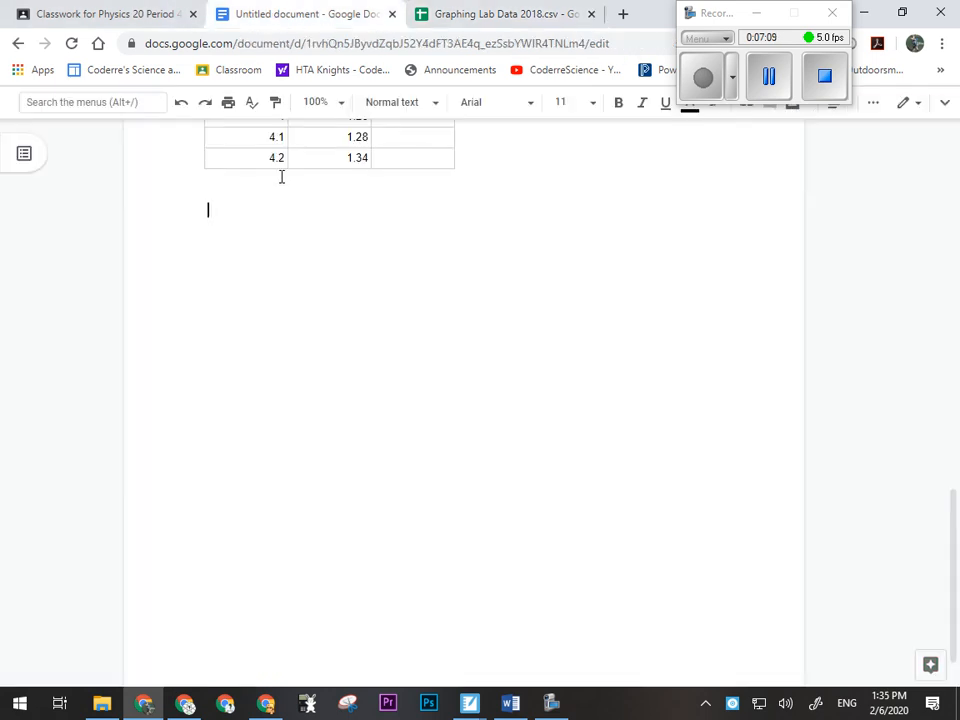
left_click(455, 16)
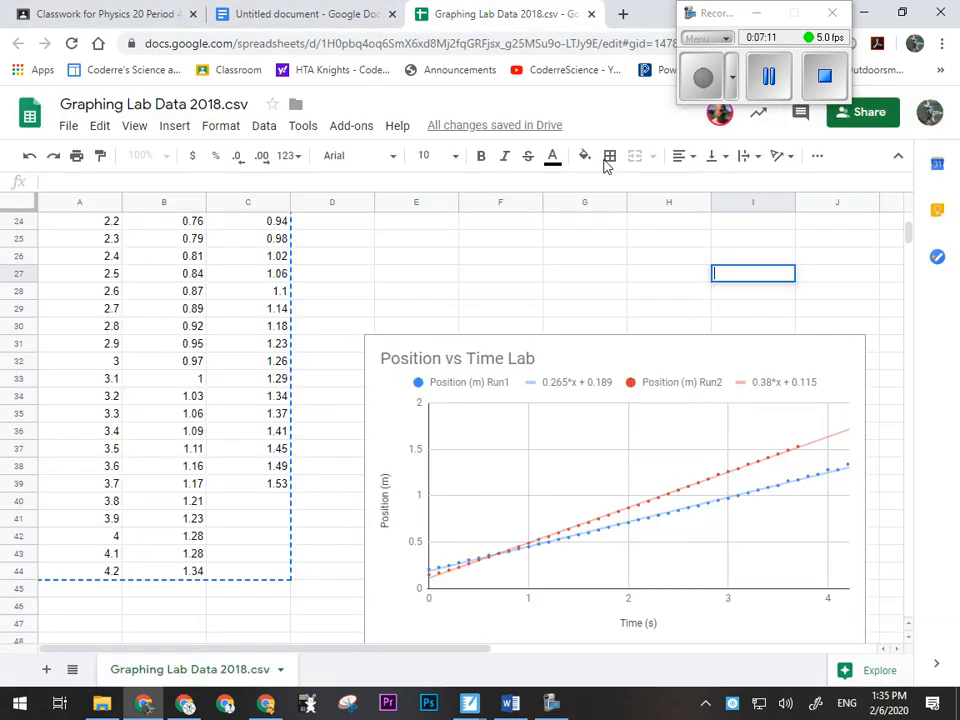
right_click(627, 365)
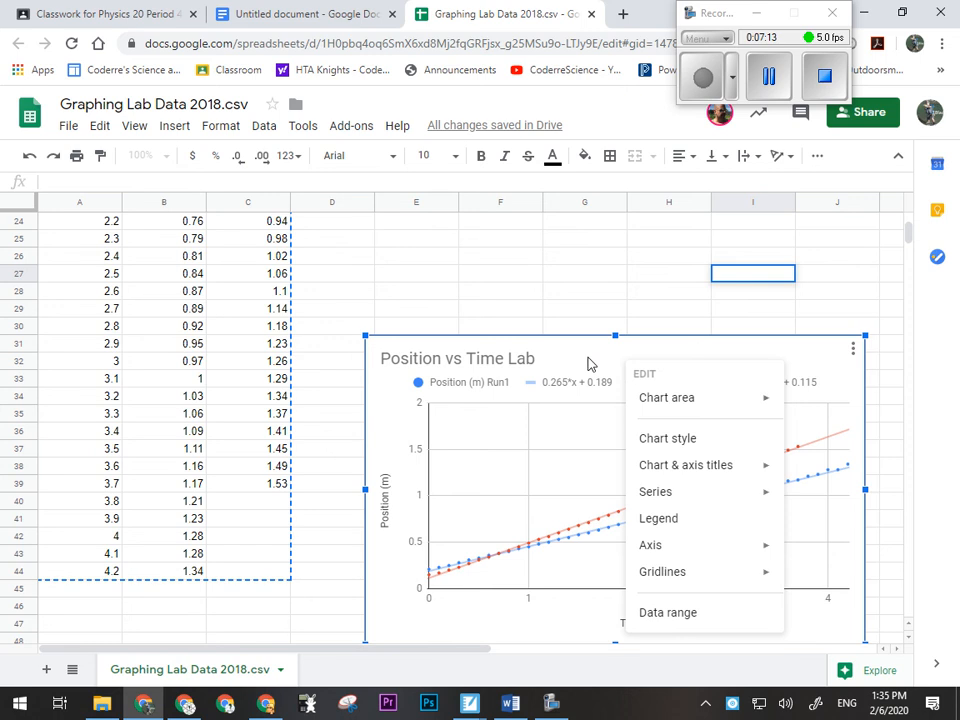
left_click(588, 360)
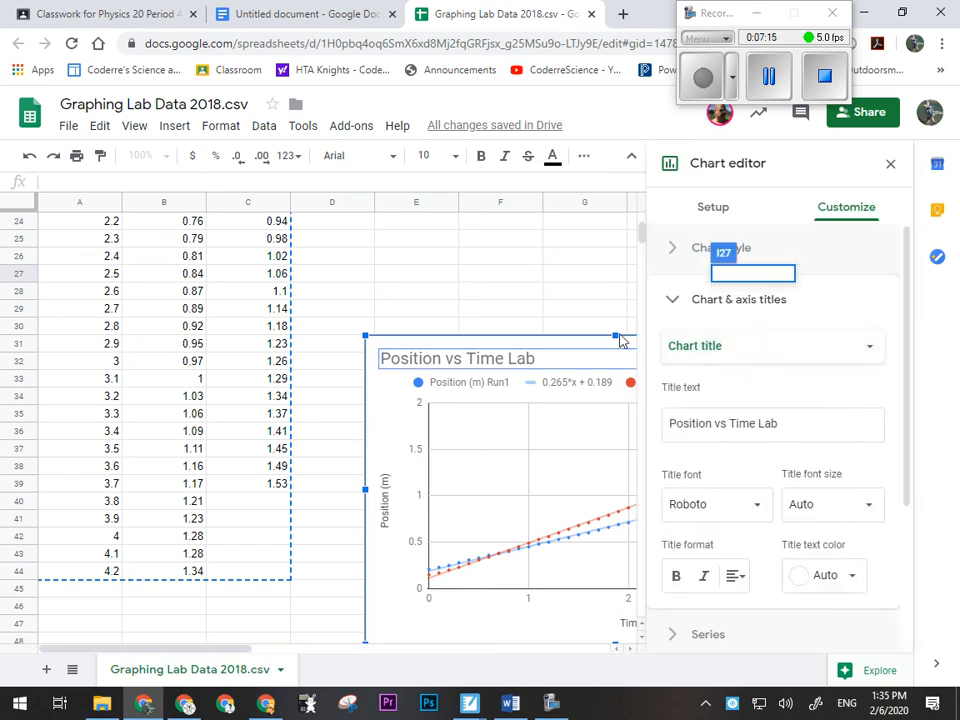
left_click(572, 257)
- Copy the Position vs Time Lab chart and paste it below the data table in the document, linked to the spreadsheet
left_click(626, 358)
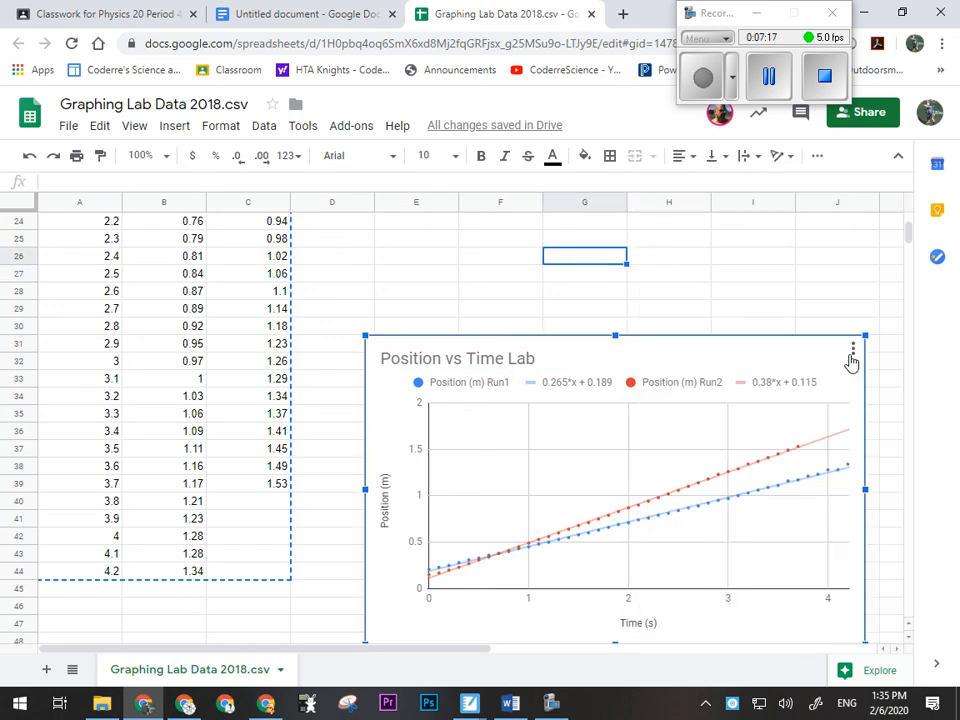
left_click(852, 350)
left_click(789, 480)
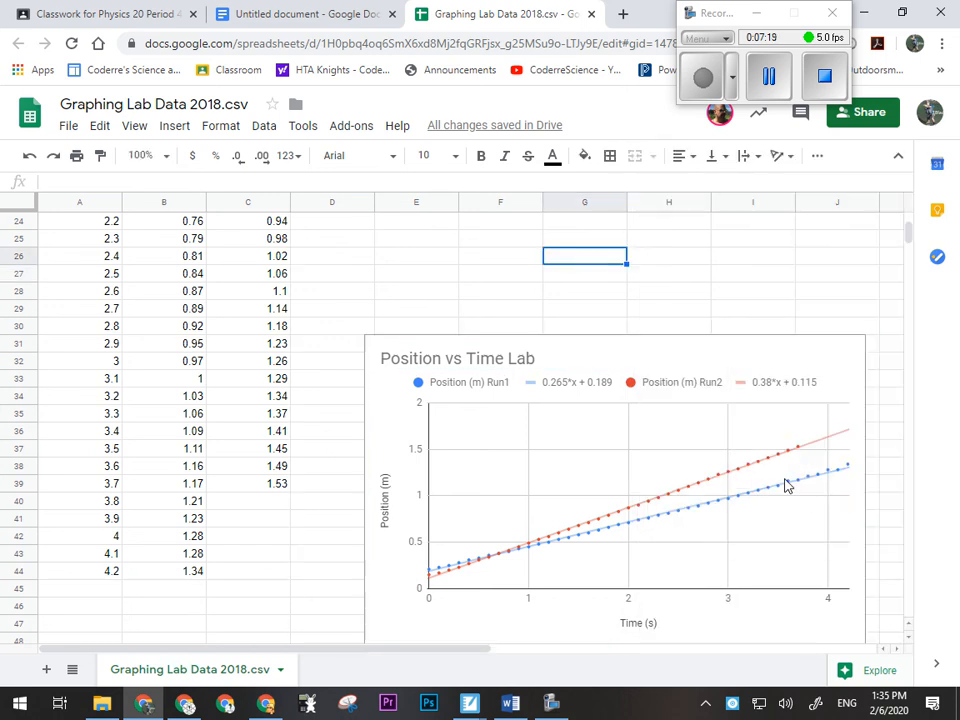
left_click(249, 16)
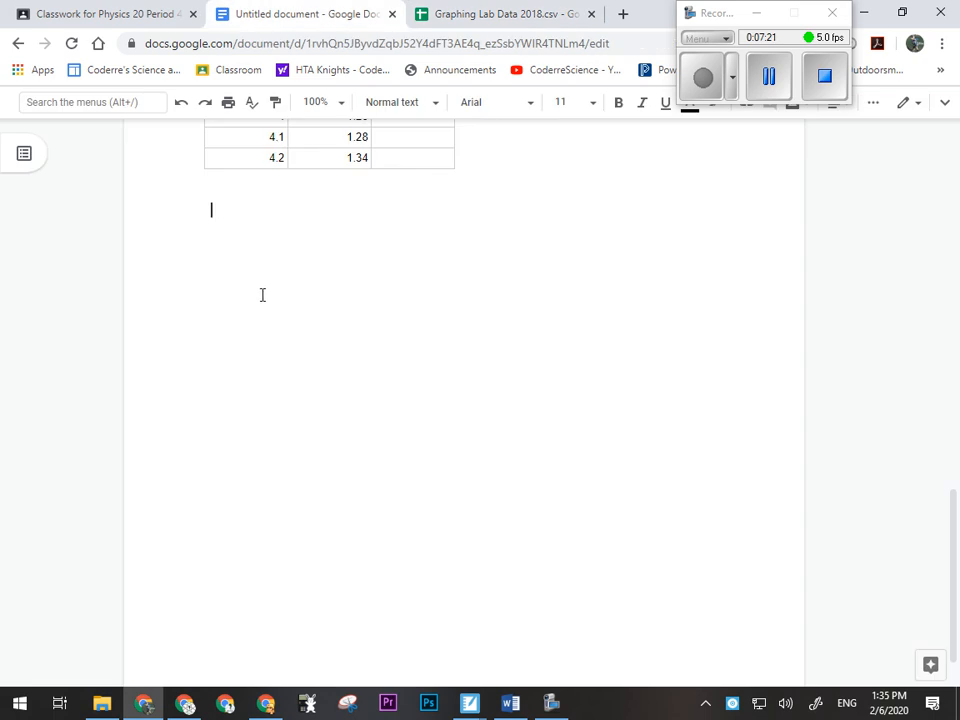
key("ctrl+v")
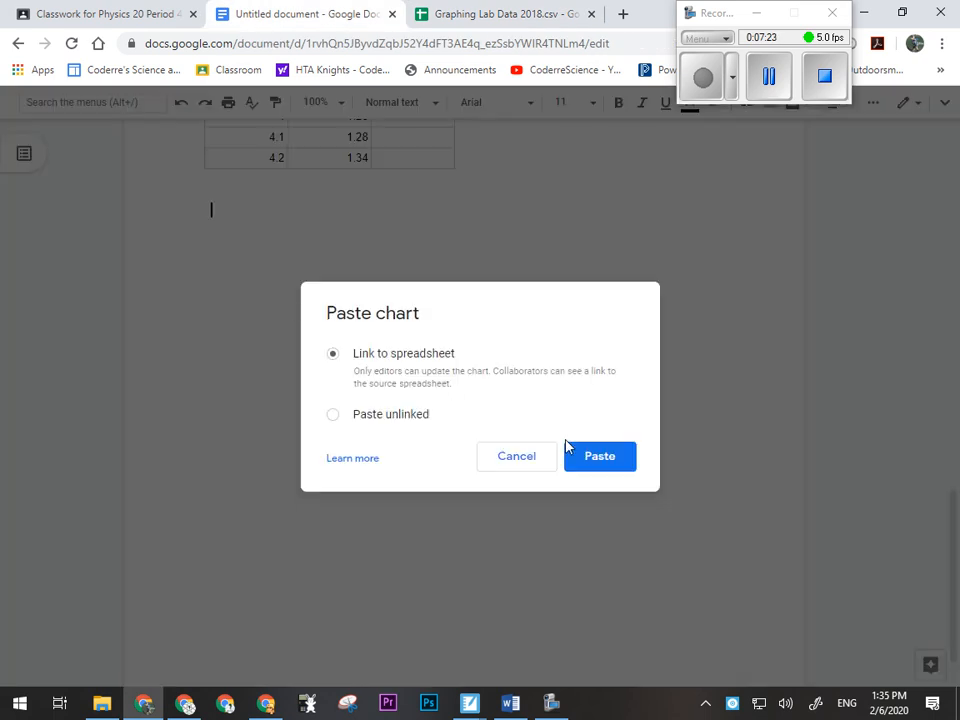
left_click(603, 460)
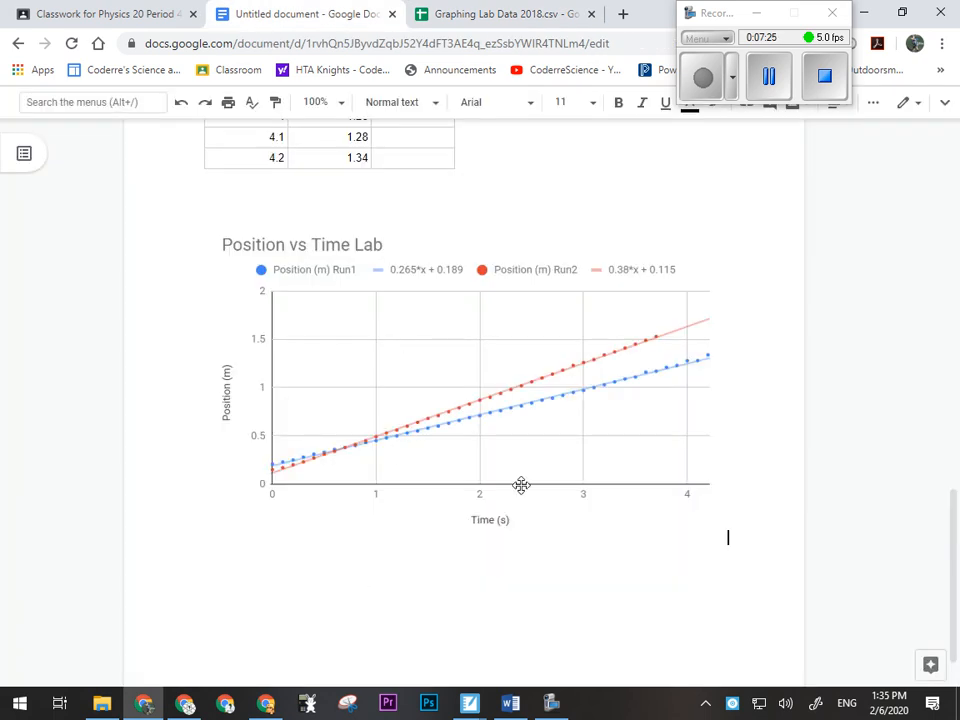